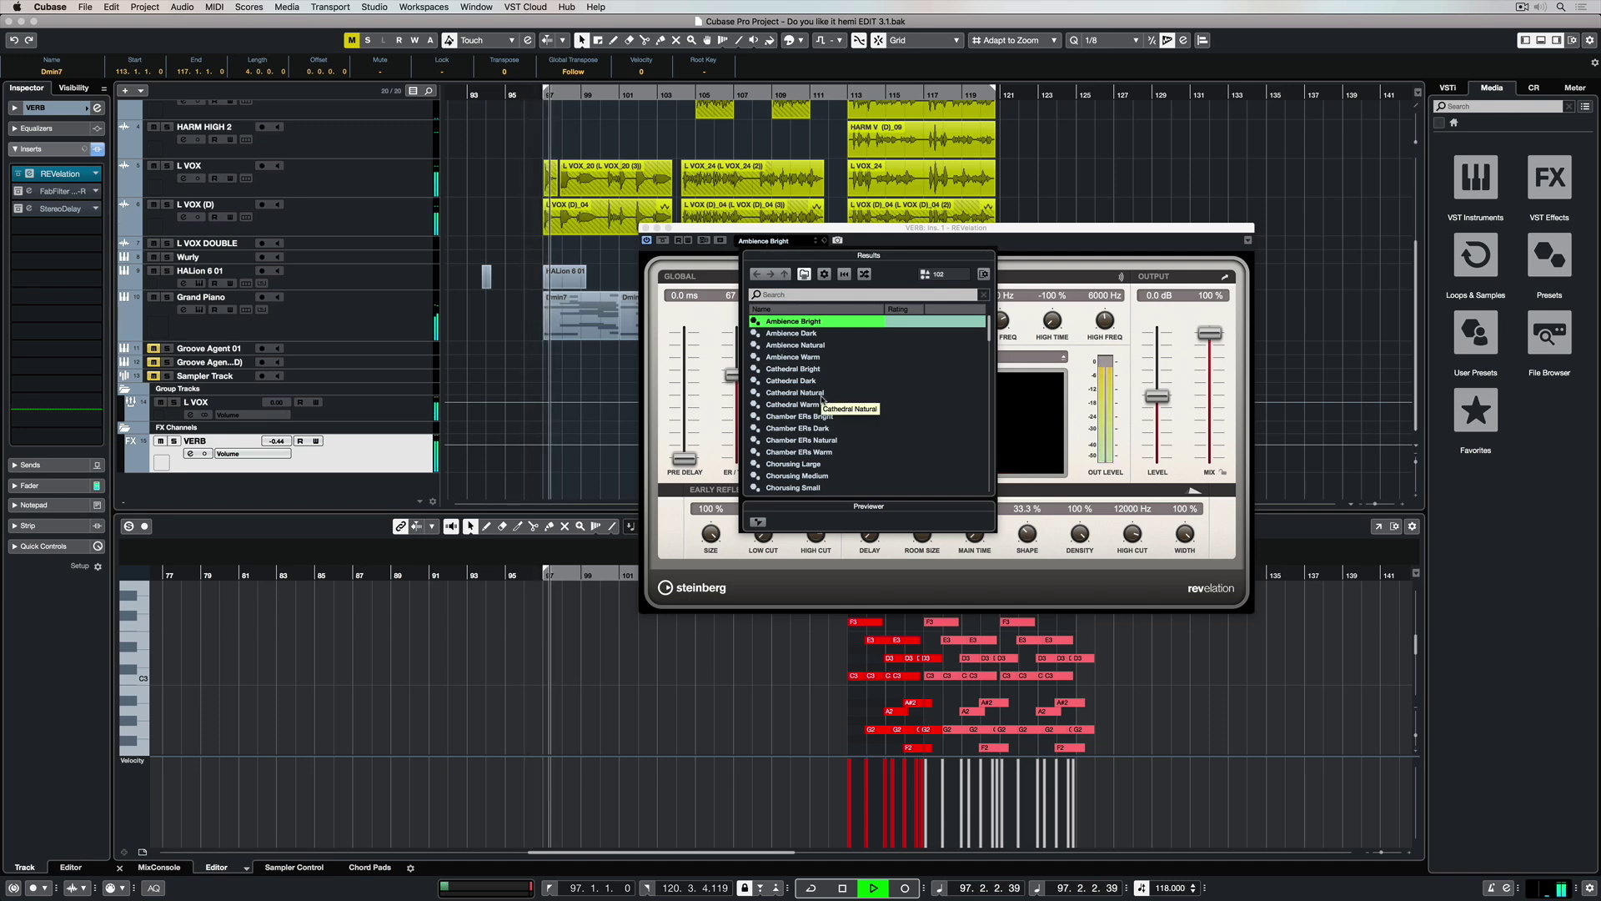
Audition the REVelation presets Concert Chamber Bright, Concert Hall Bright, Gated Ambience Bright, Large Hall Bright and Large Studio Bright during playback
scroll(822, 402, down, 5)
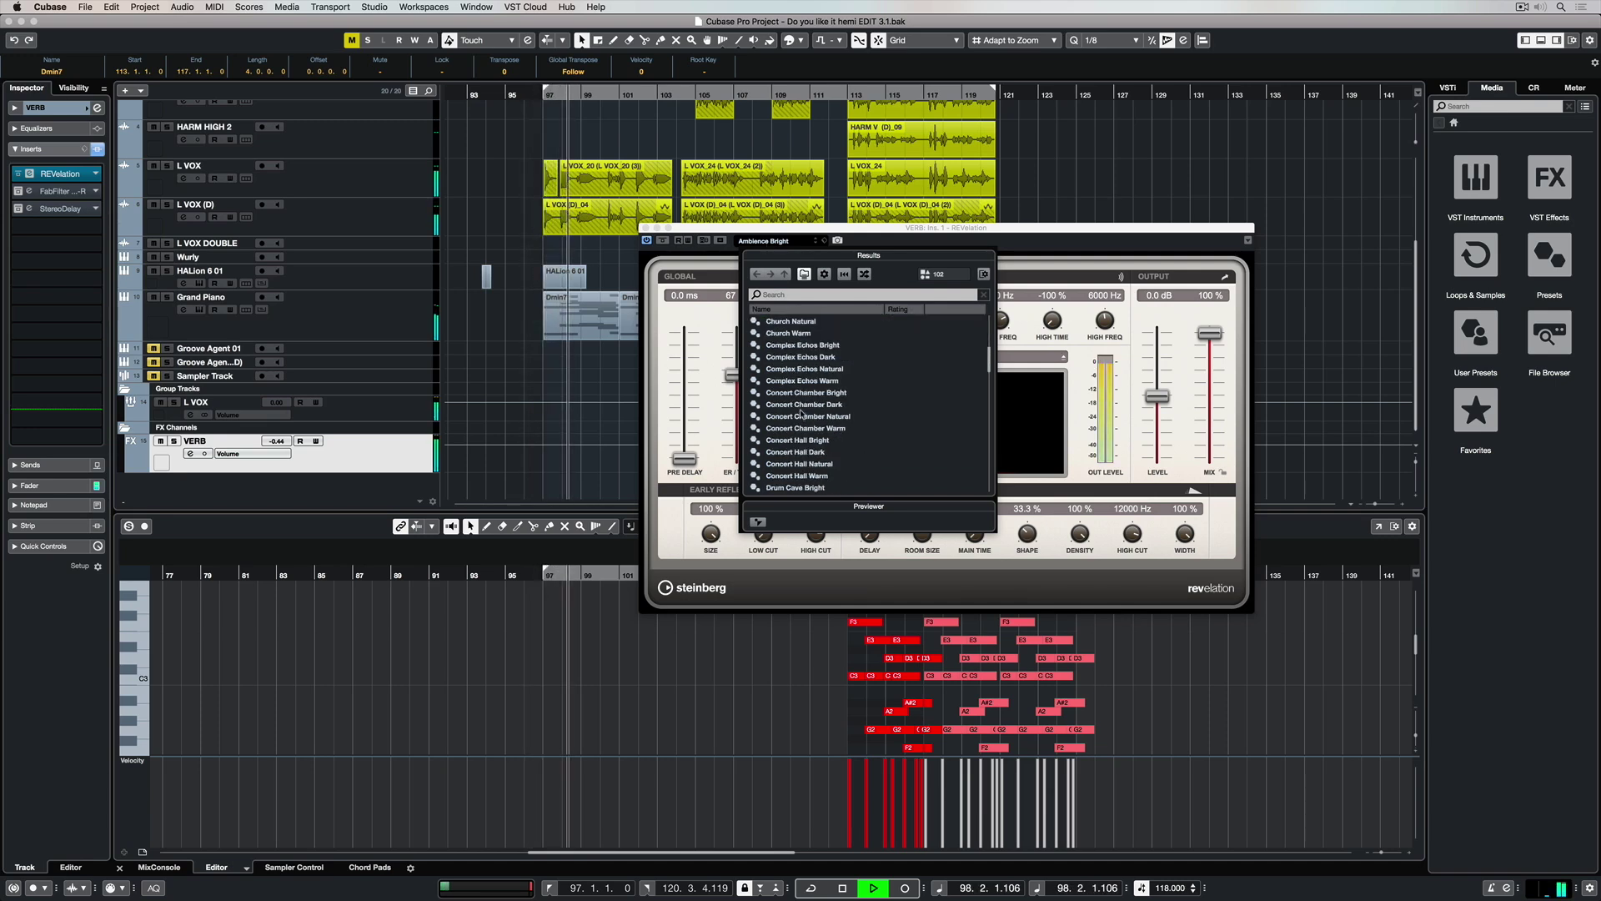
click(798, 392)
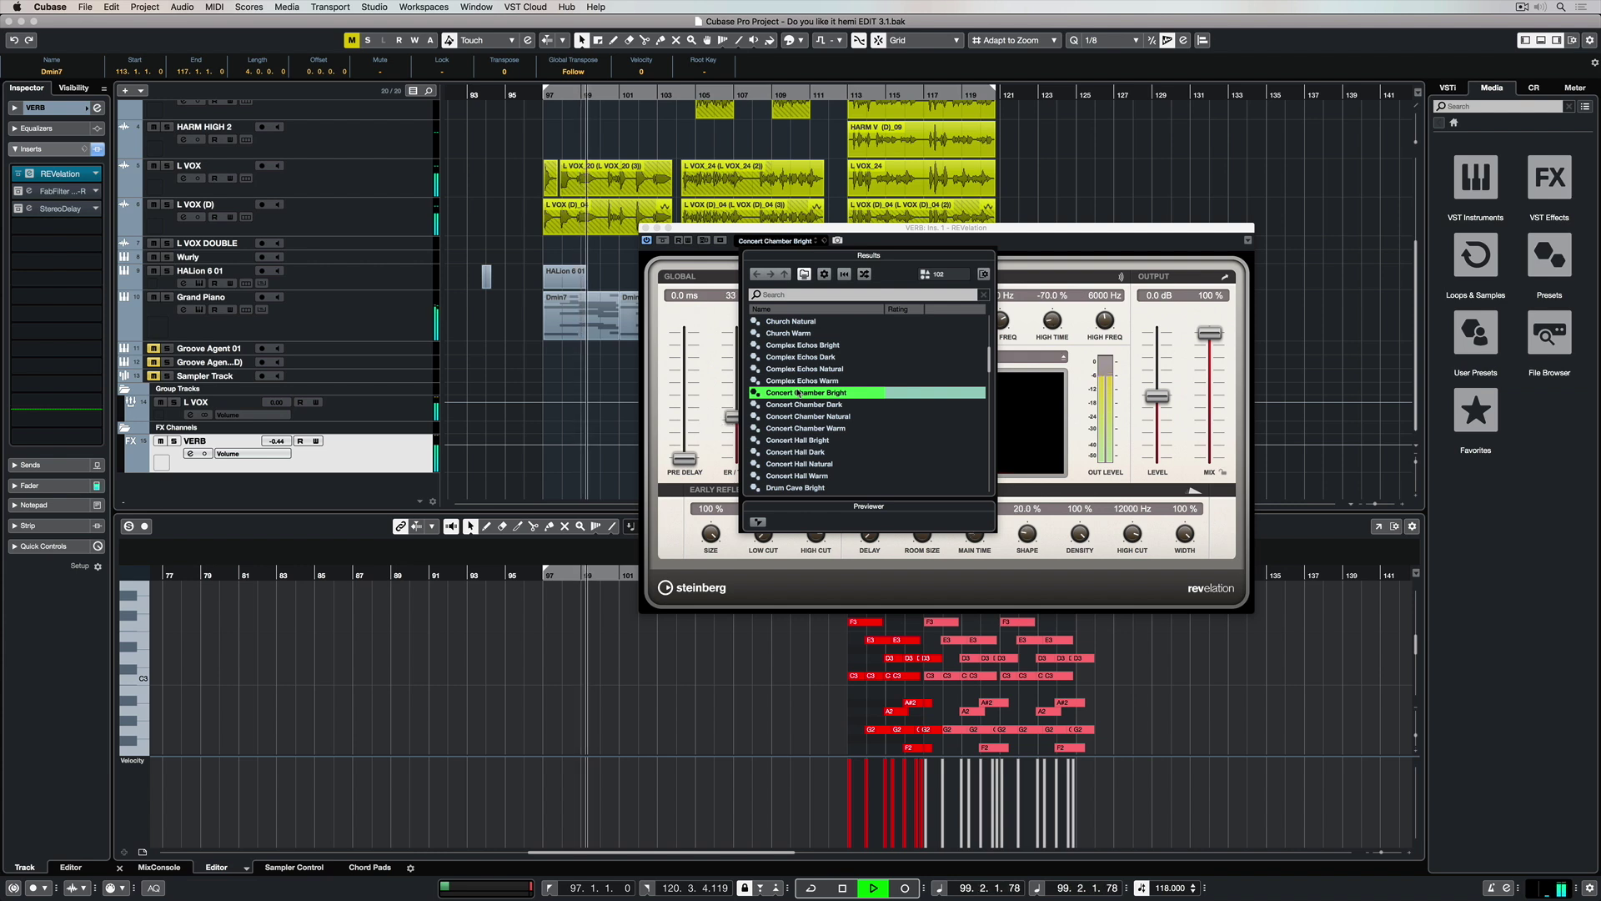
scroll(798, 383, down, 3)
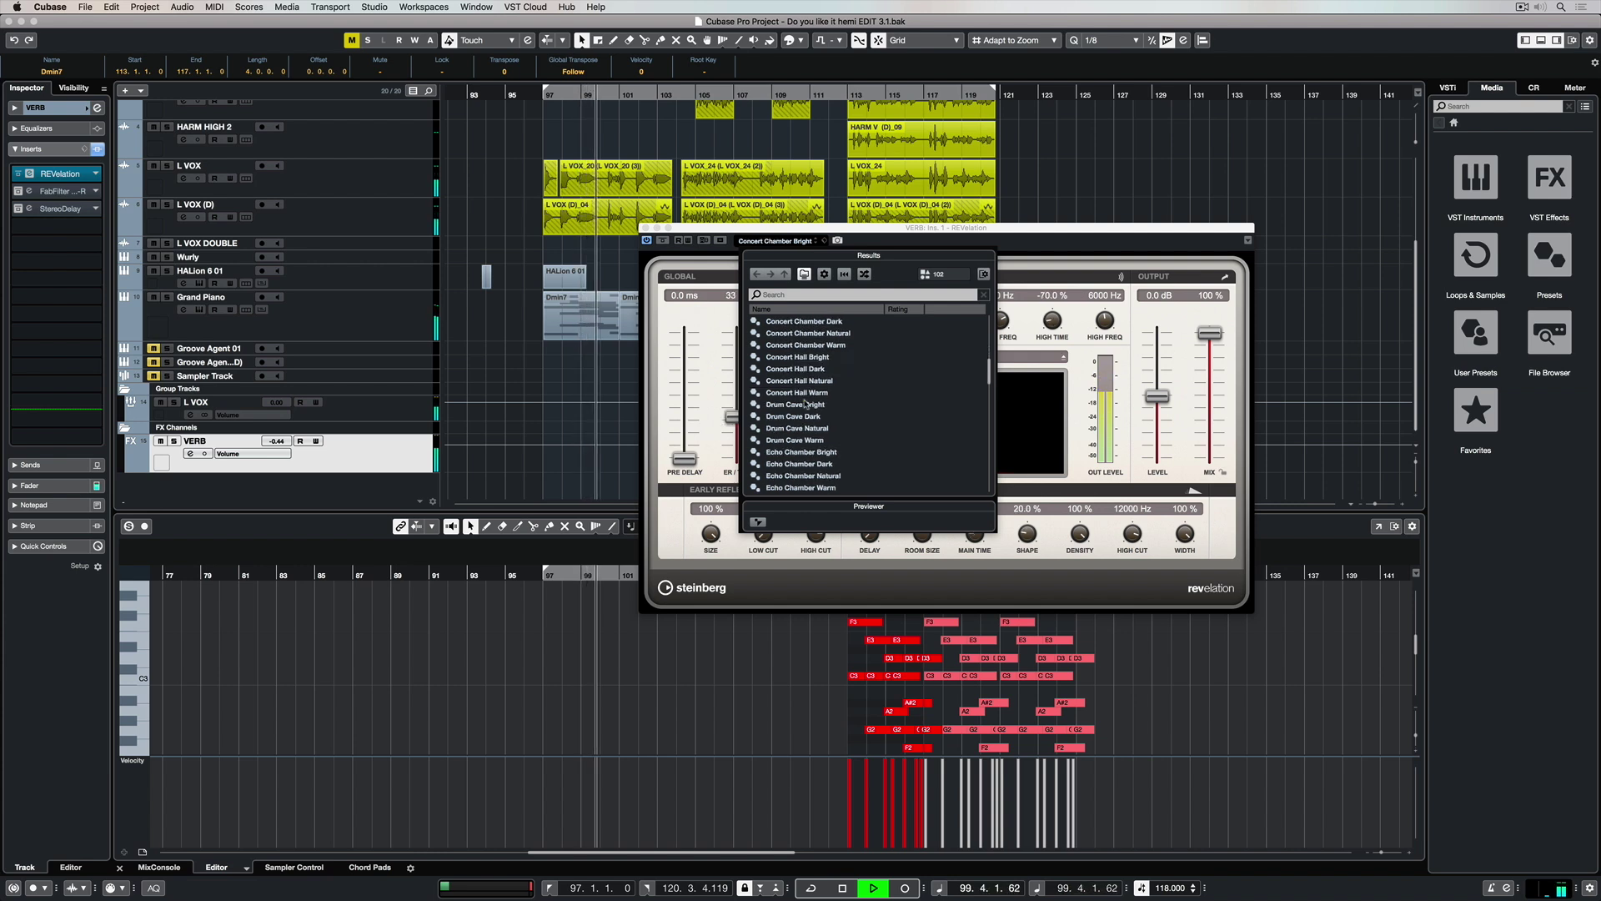
click(796, 358)
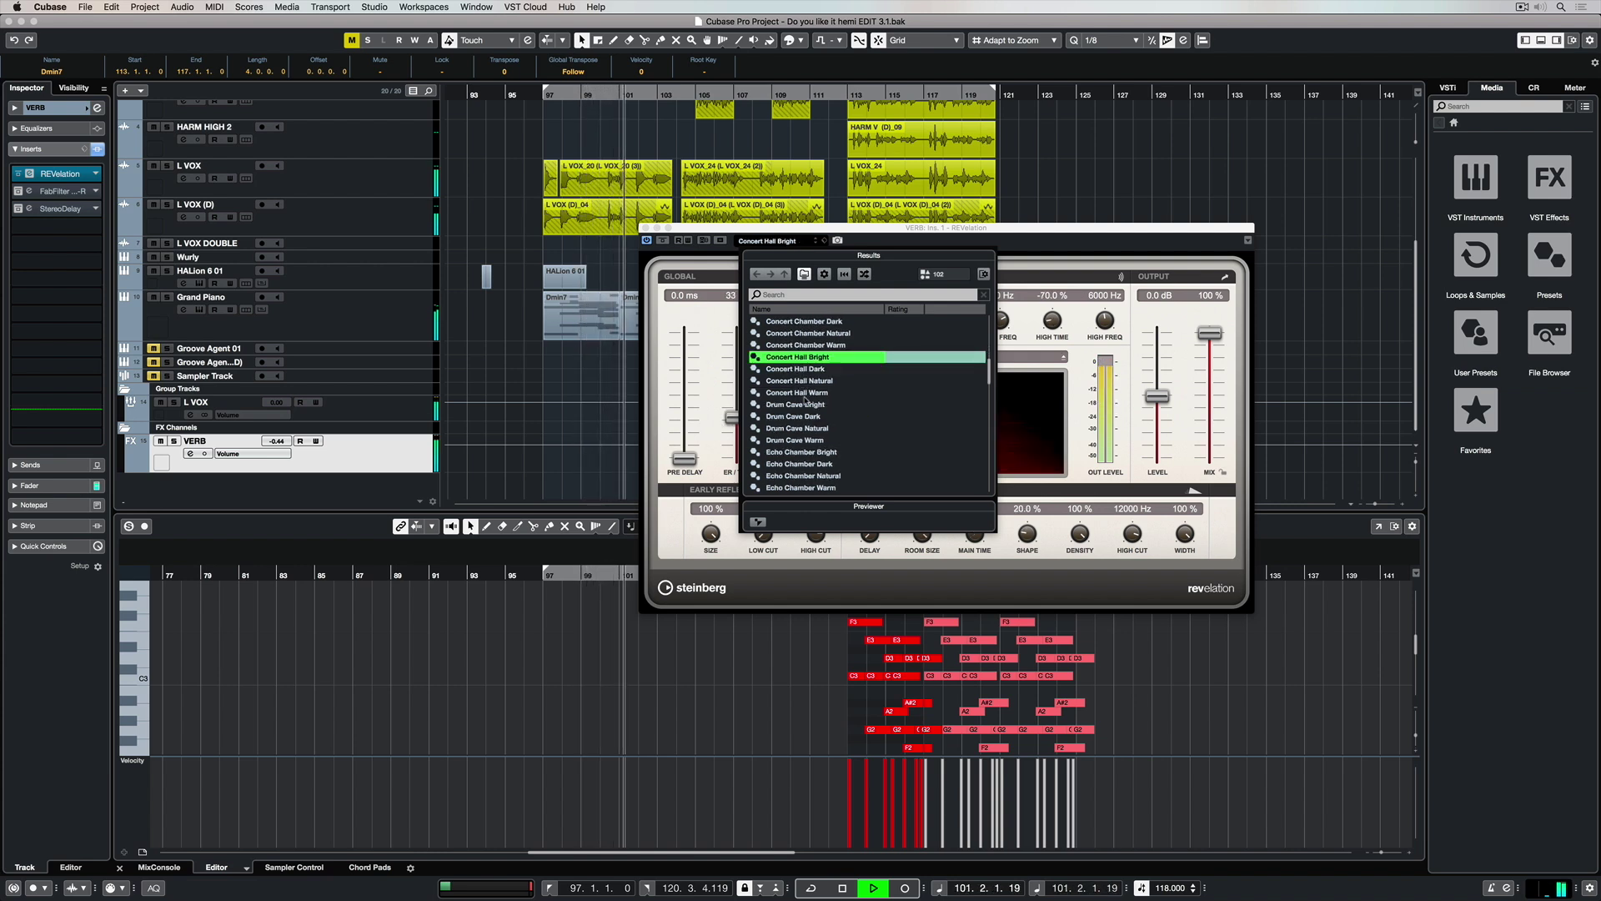
scroll(804, 404, down, 3)
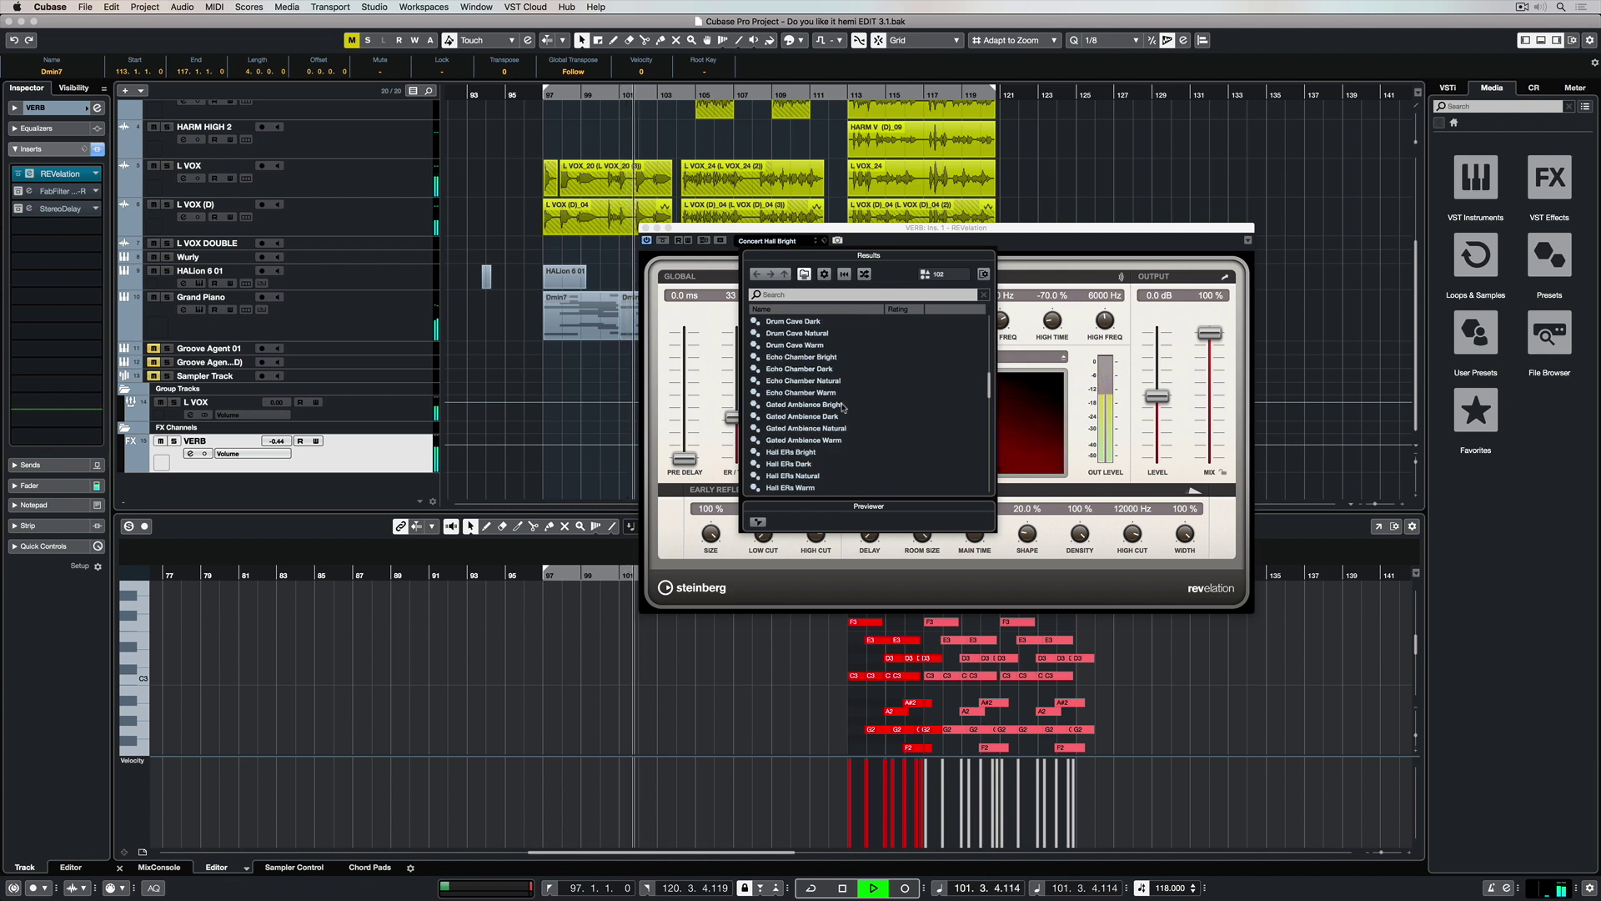
click(798, 406)
scroll(798, 409, down, 3)
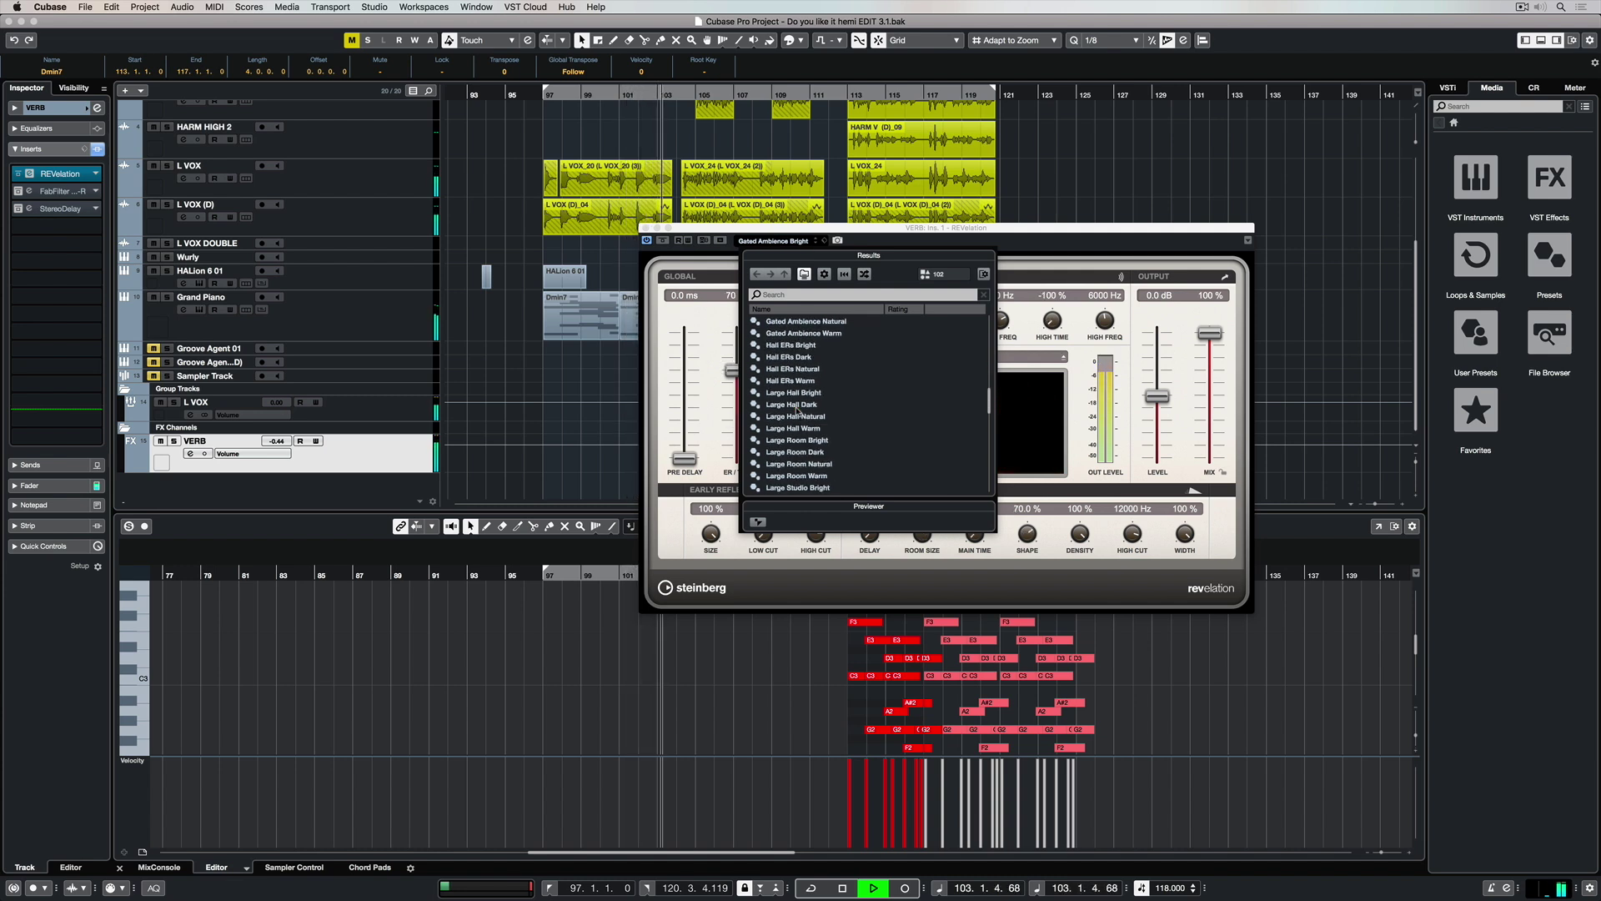
click(796, 395)
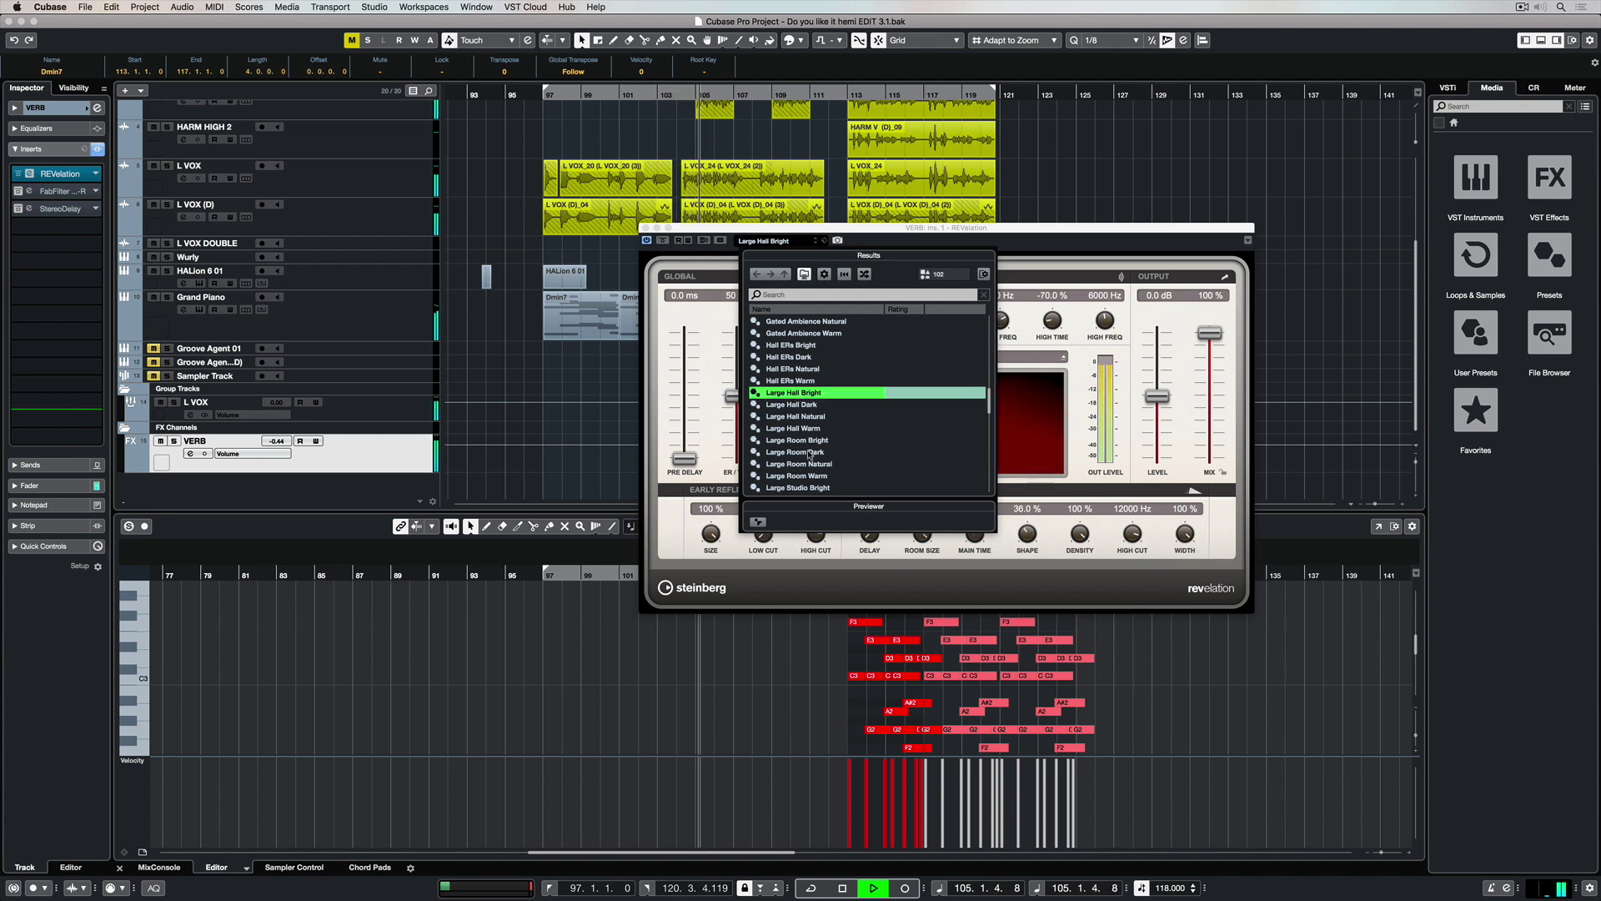
scroll(804, 428, down, 2)
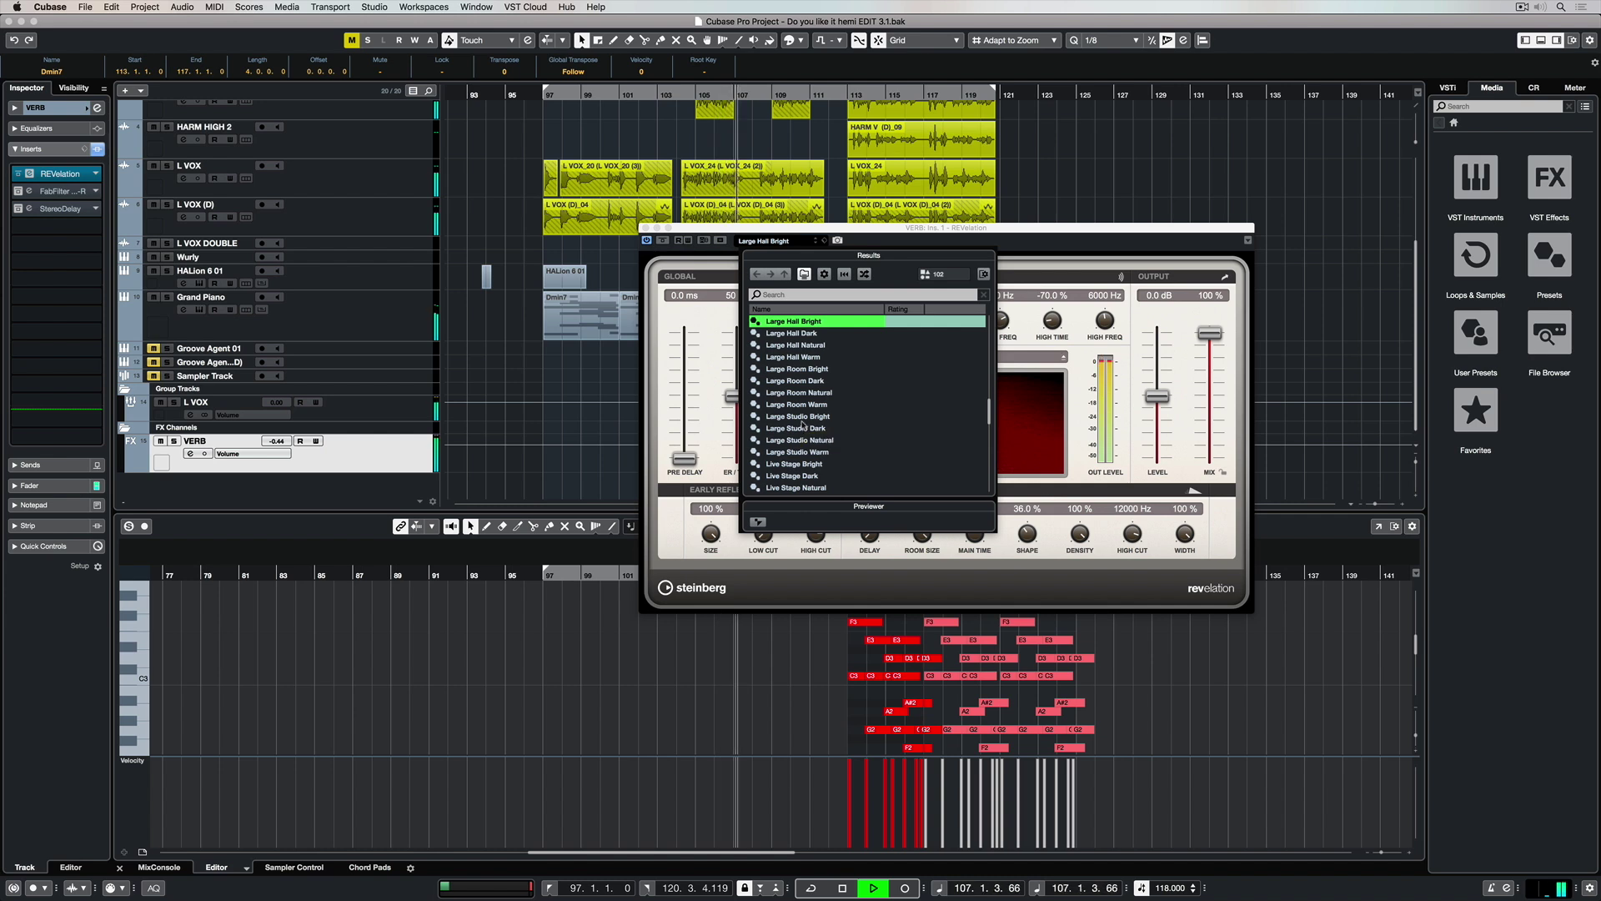
click(805, 419)
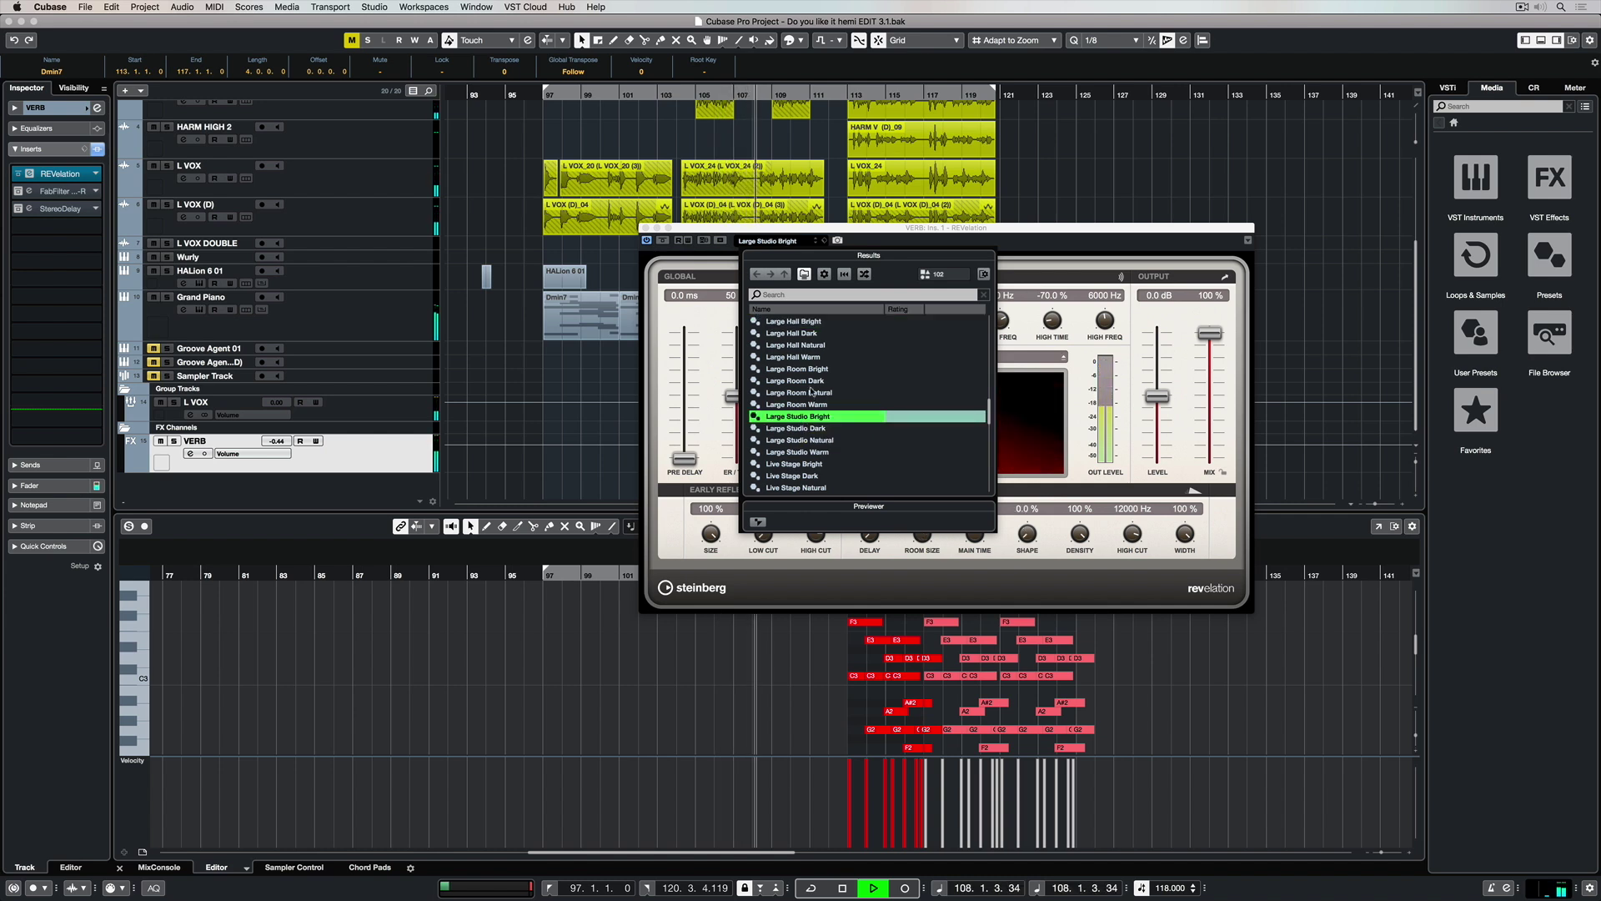
Compare the Live Stage Bright preset with Live Stage Natural, keep Live Stage Natural loaded, and stop playback
scroll(800, 423, down, 2)
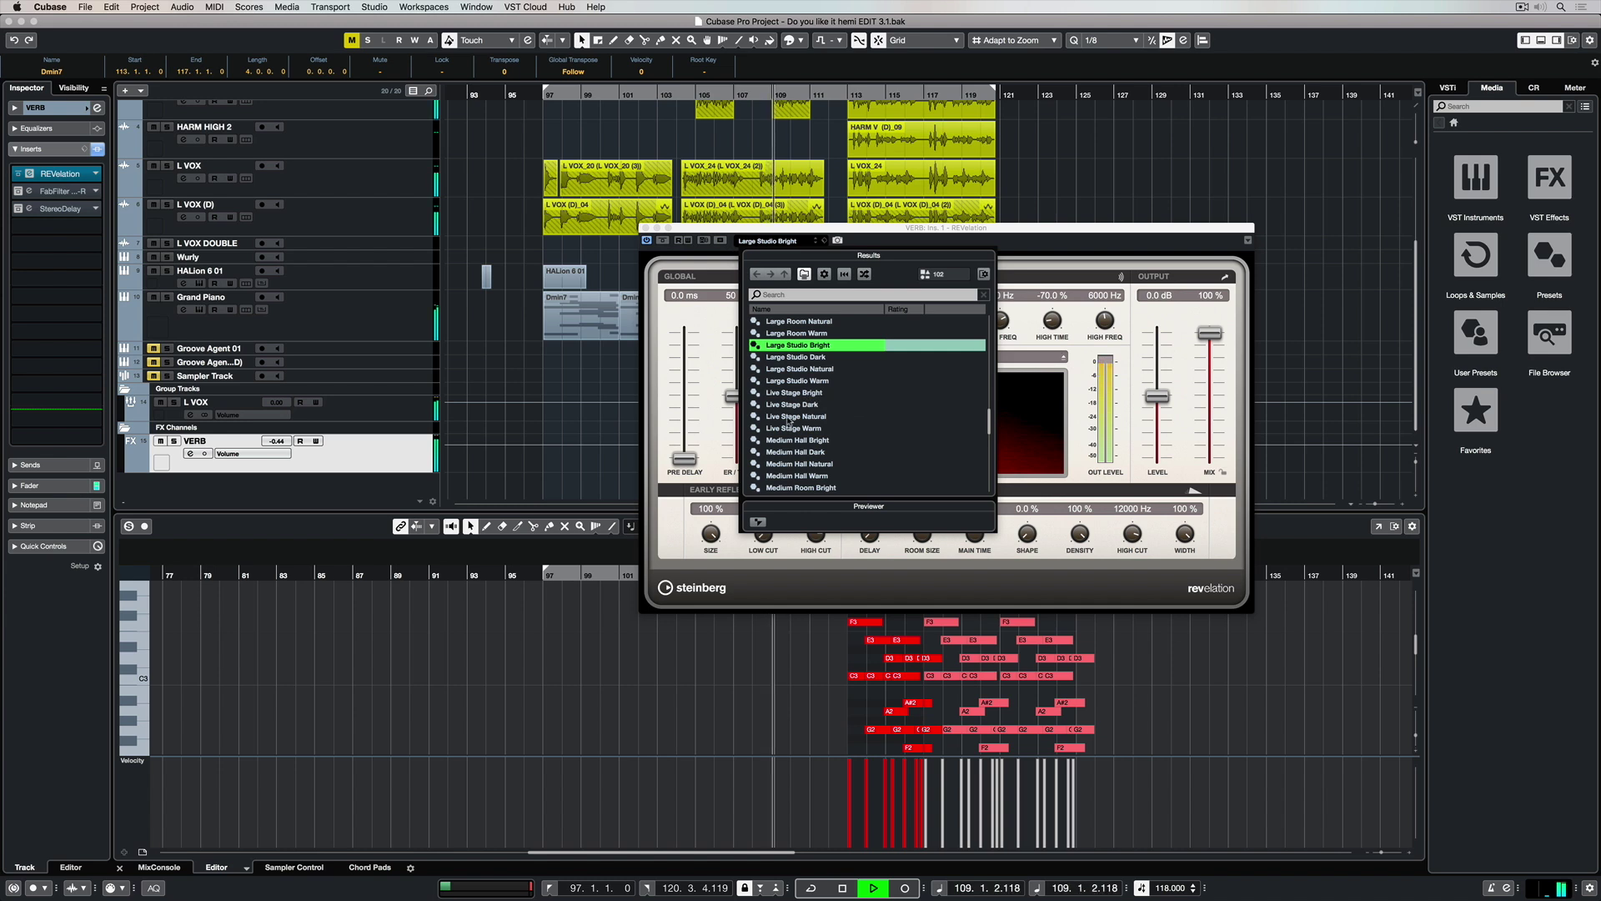
click(792, 393)
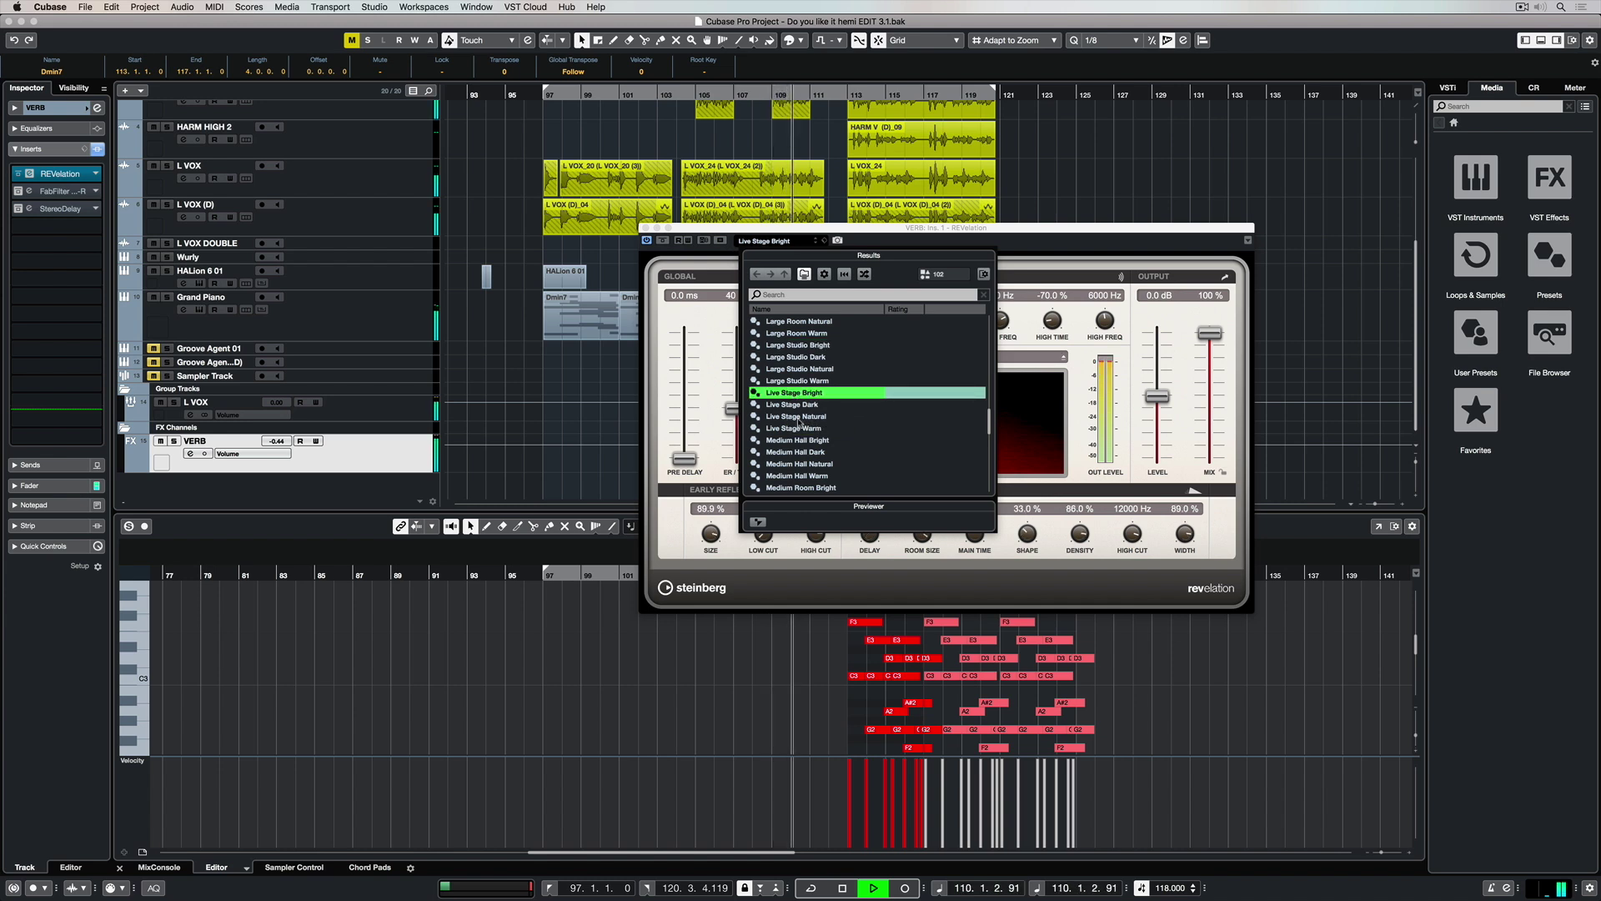
click(797, 418)
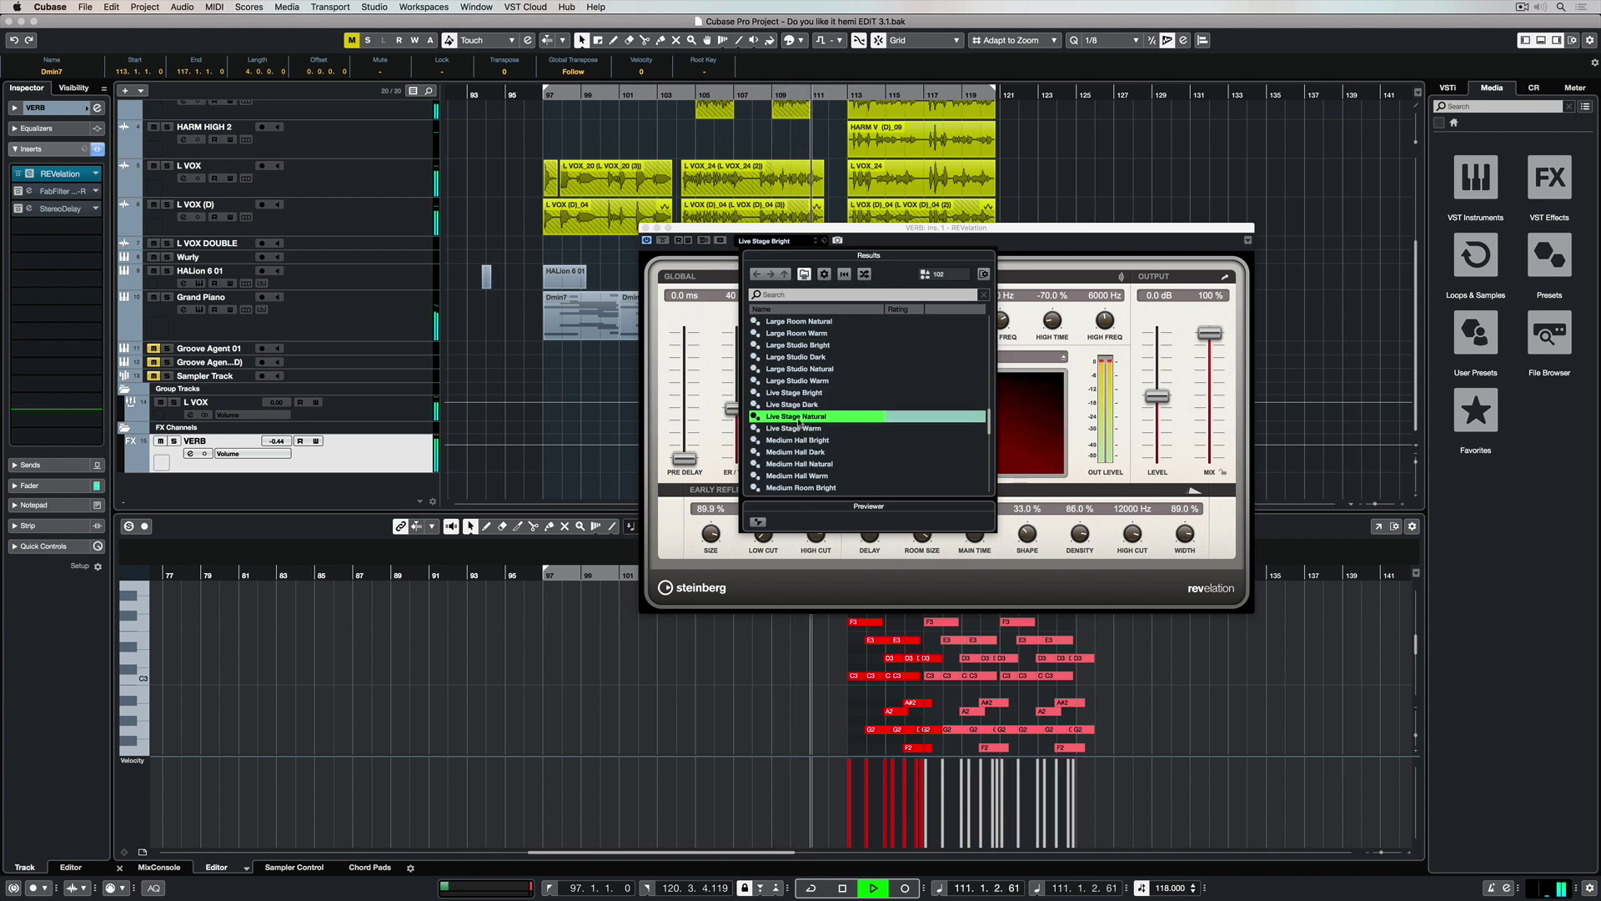
scroll(797, 421, down, 2)
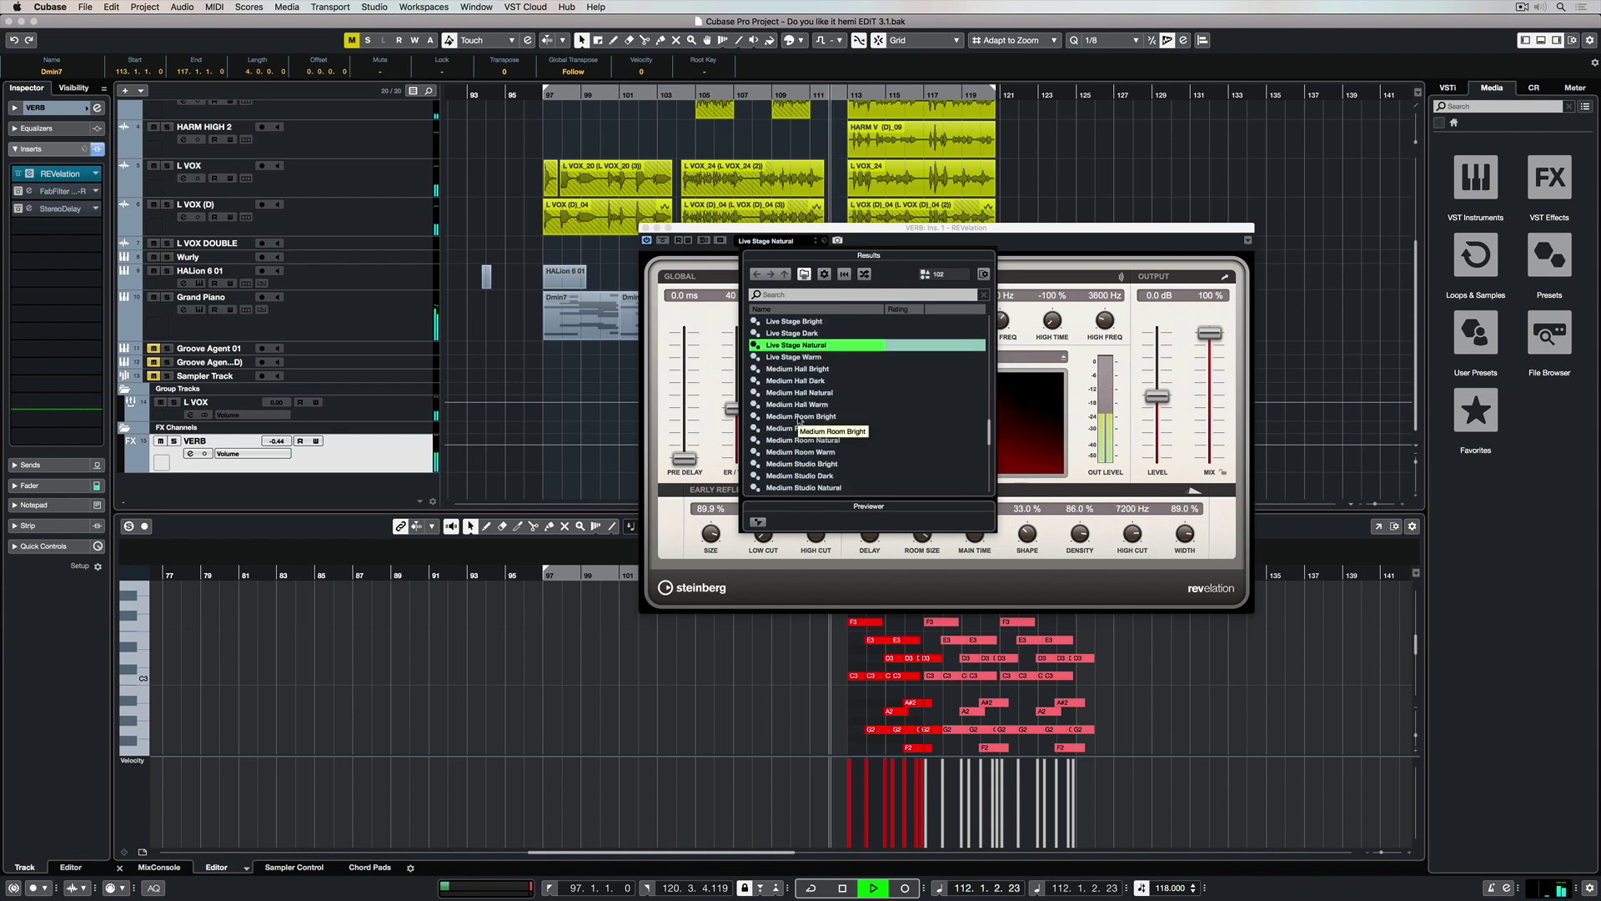
click(714, 312)
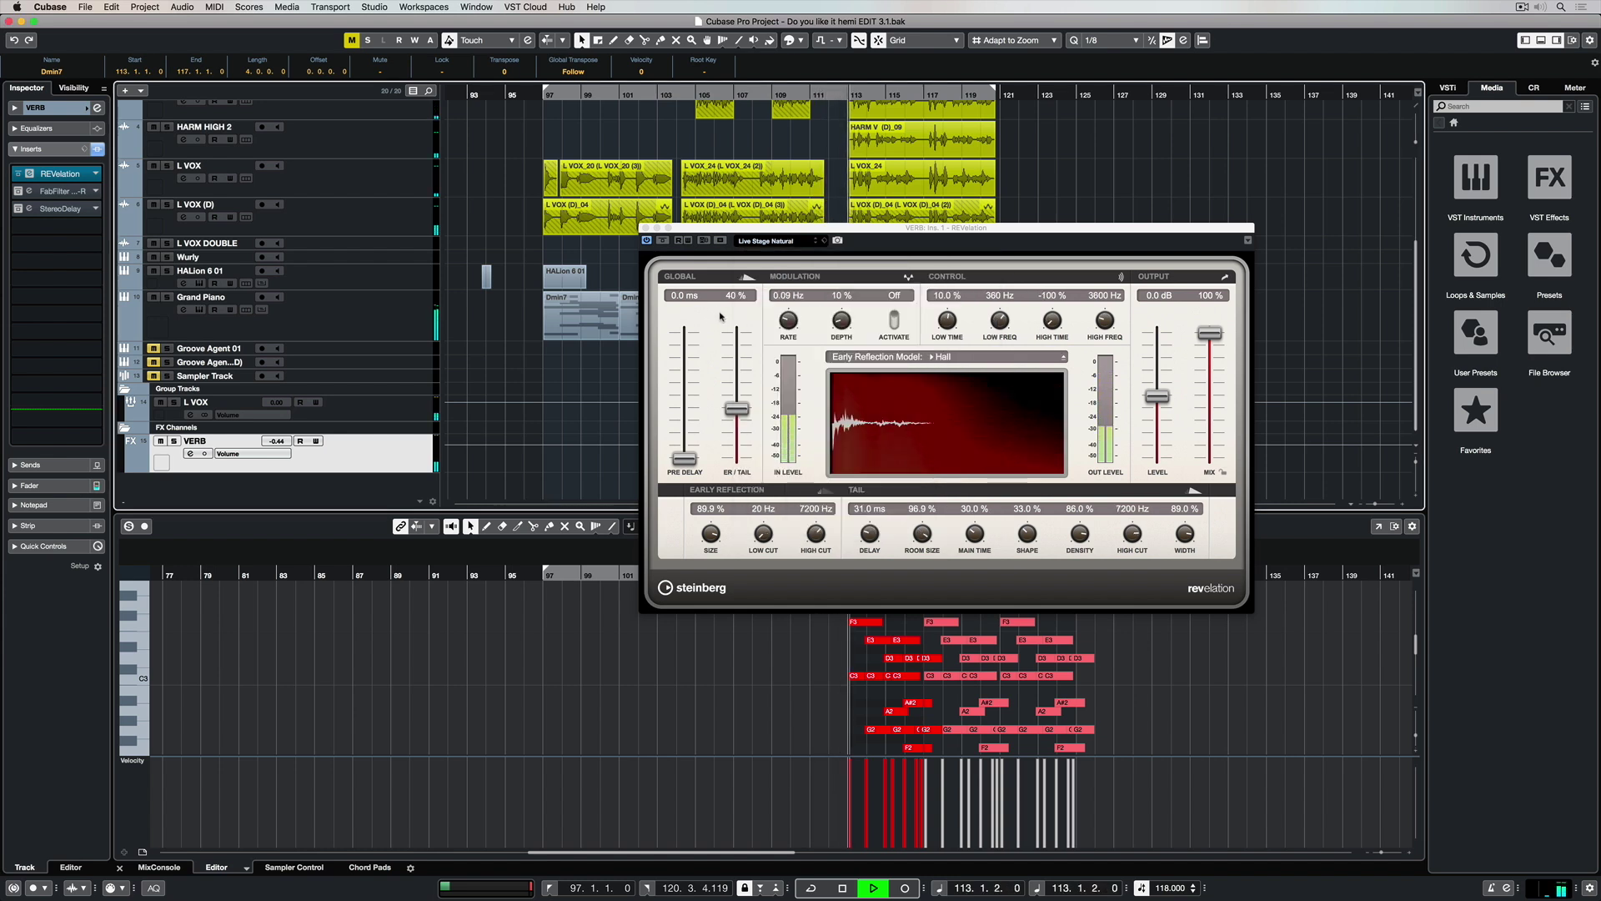
key(space)
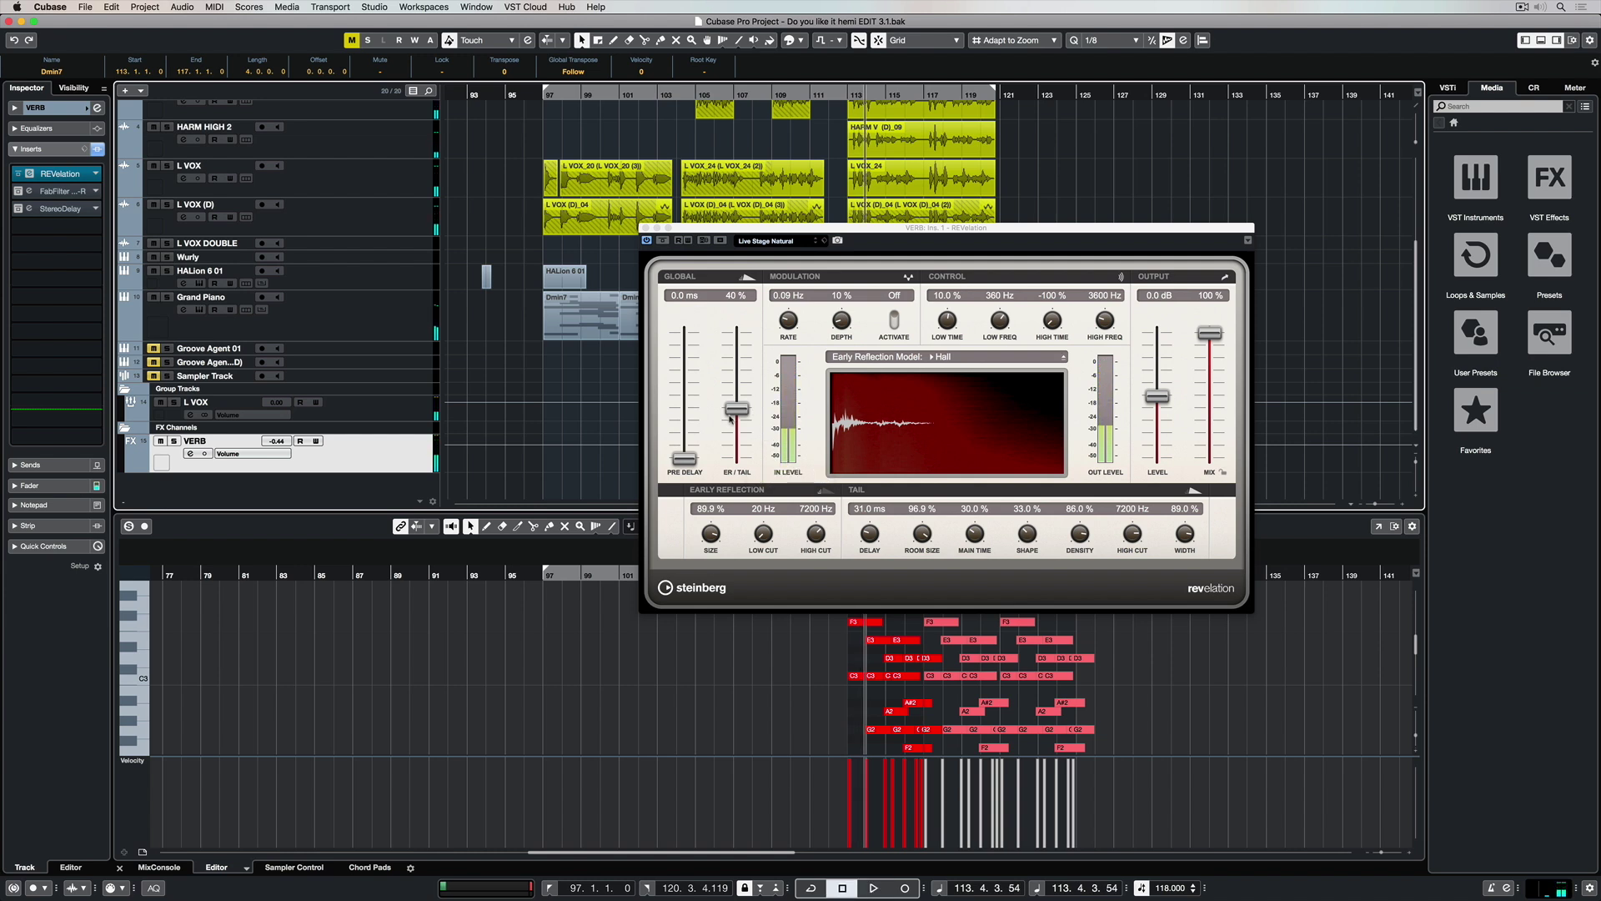
Raise the reverb's pre-delay to 447.8 ms and play the song from shortly before bar 97
drag(687, 458, 686, 441)
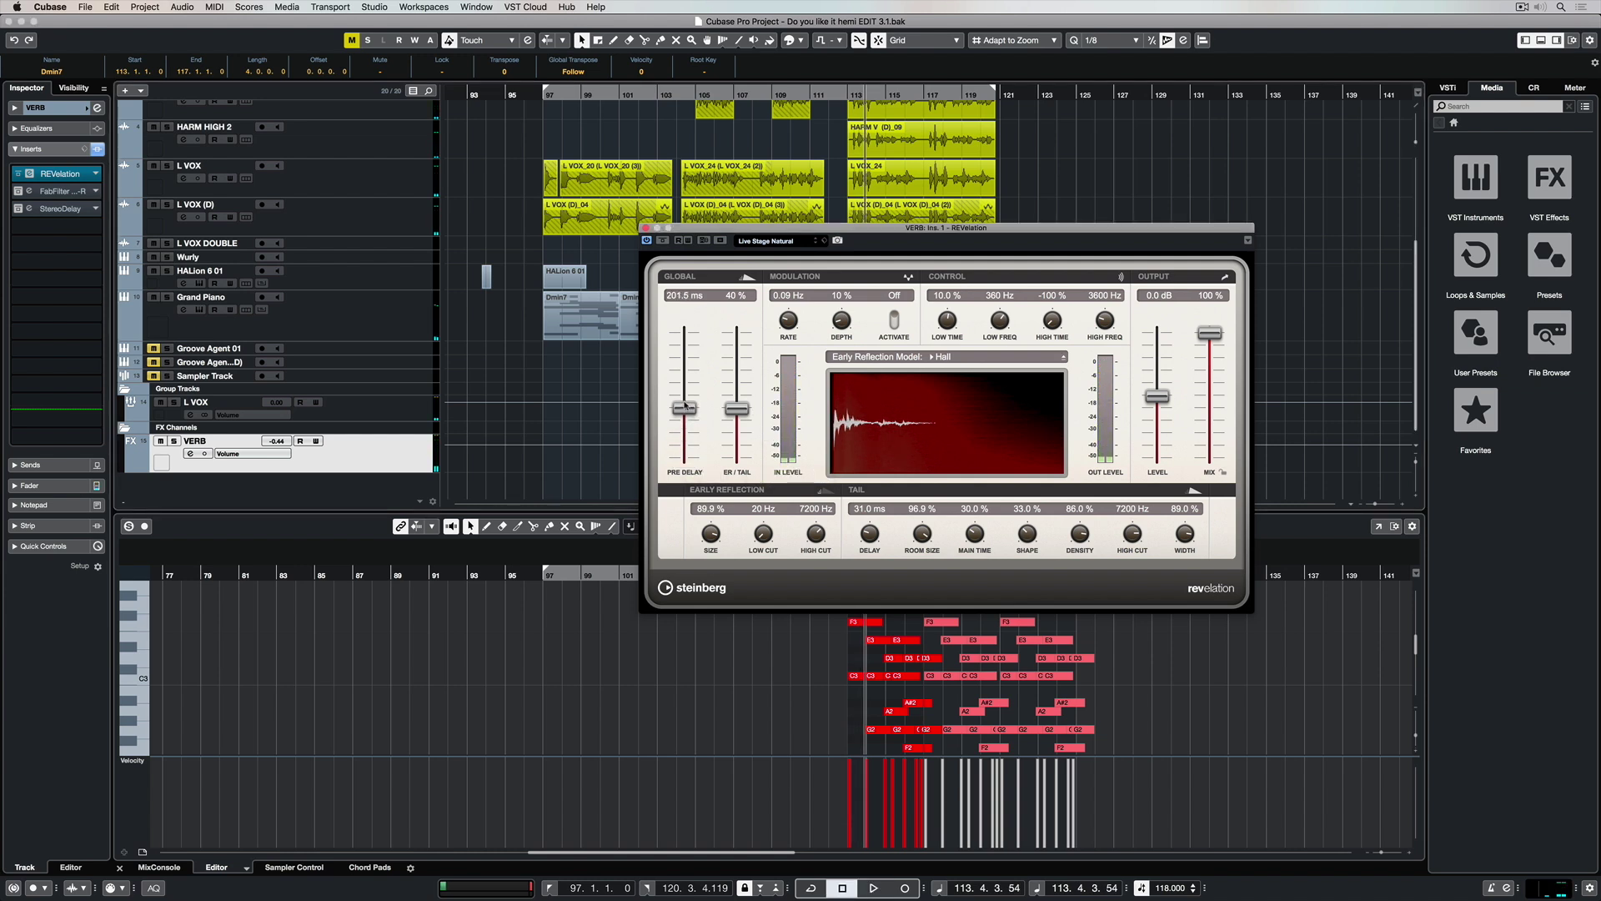
key(KP_0)
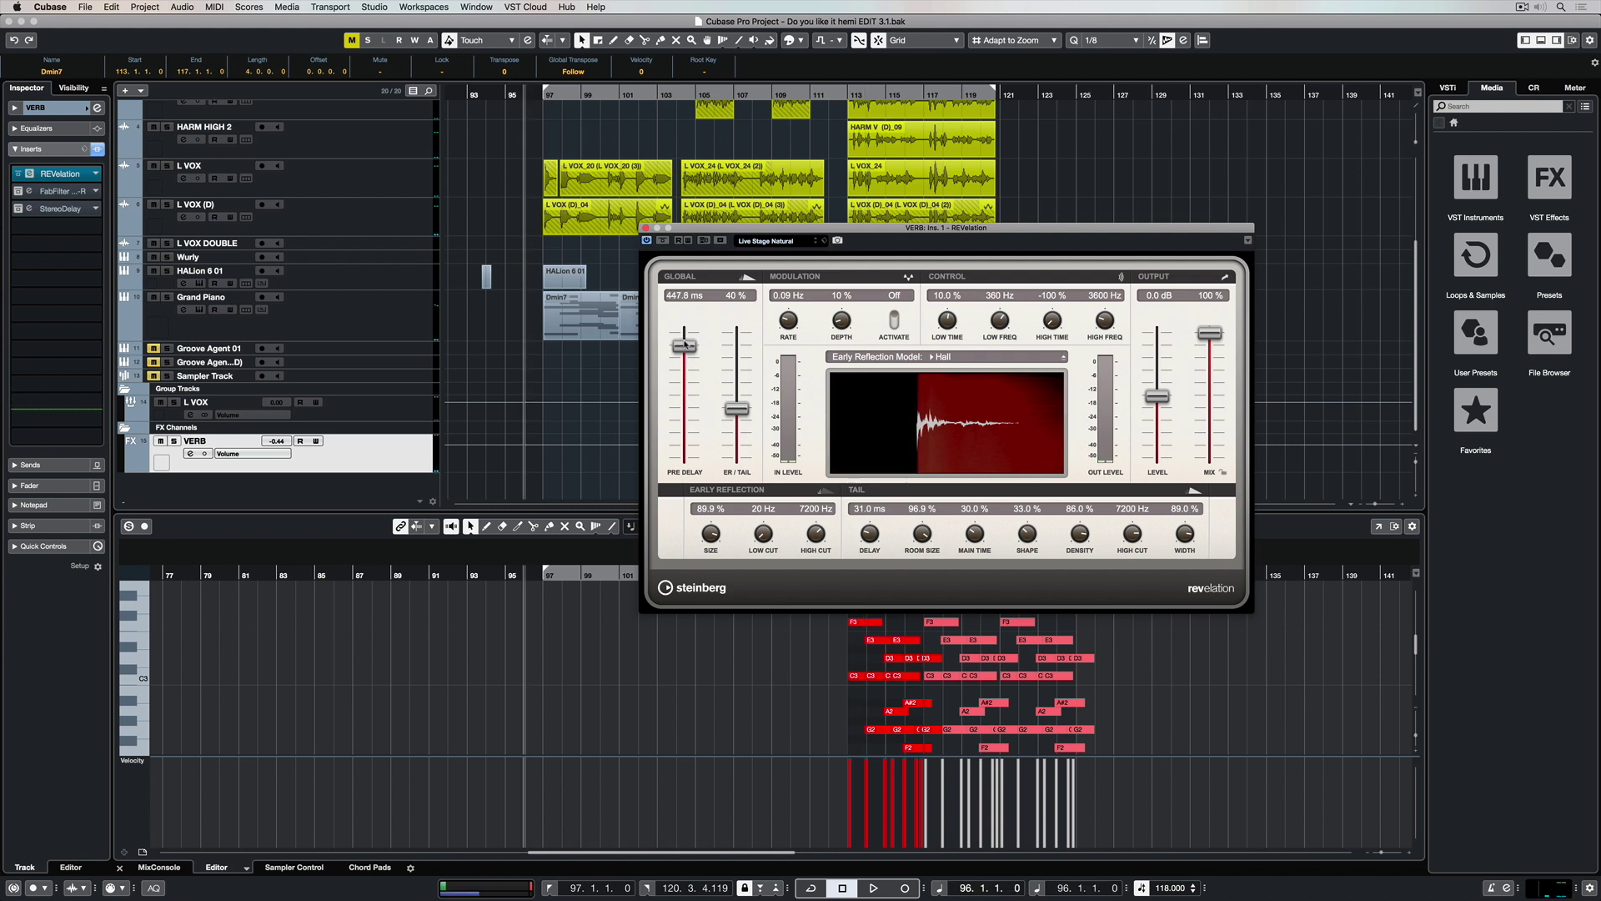
key(KP_Add)
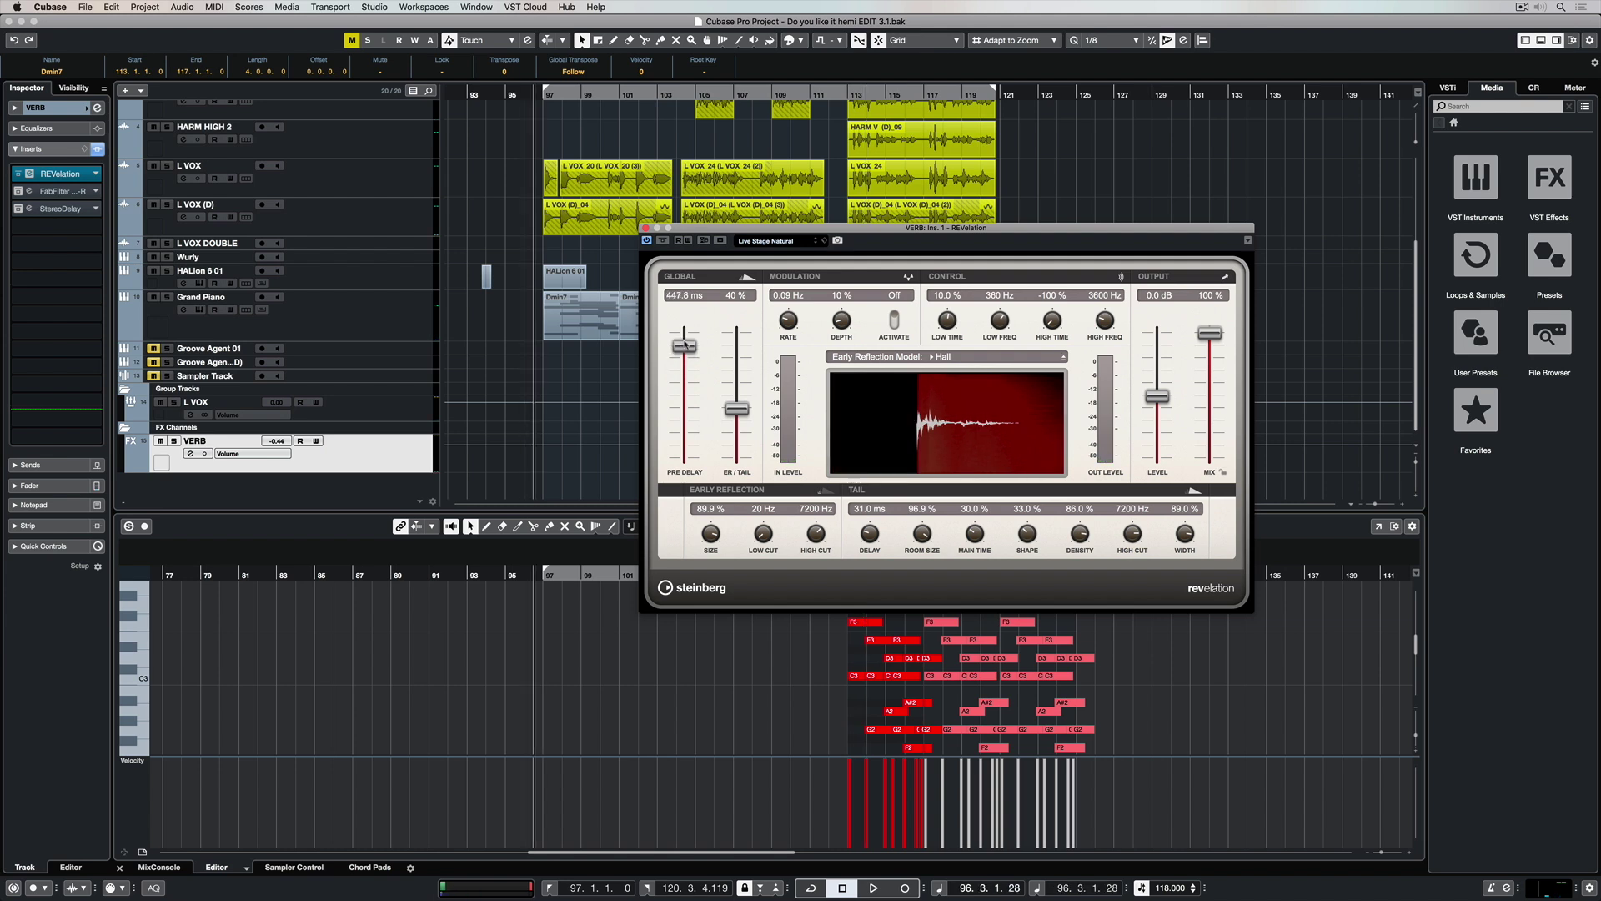
key(space)
Lower the pre-delay to 34.8 ms and compare the early reflection/tail balance at 100 % and 23 %
drag(684, 344, 737, 333)
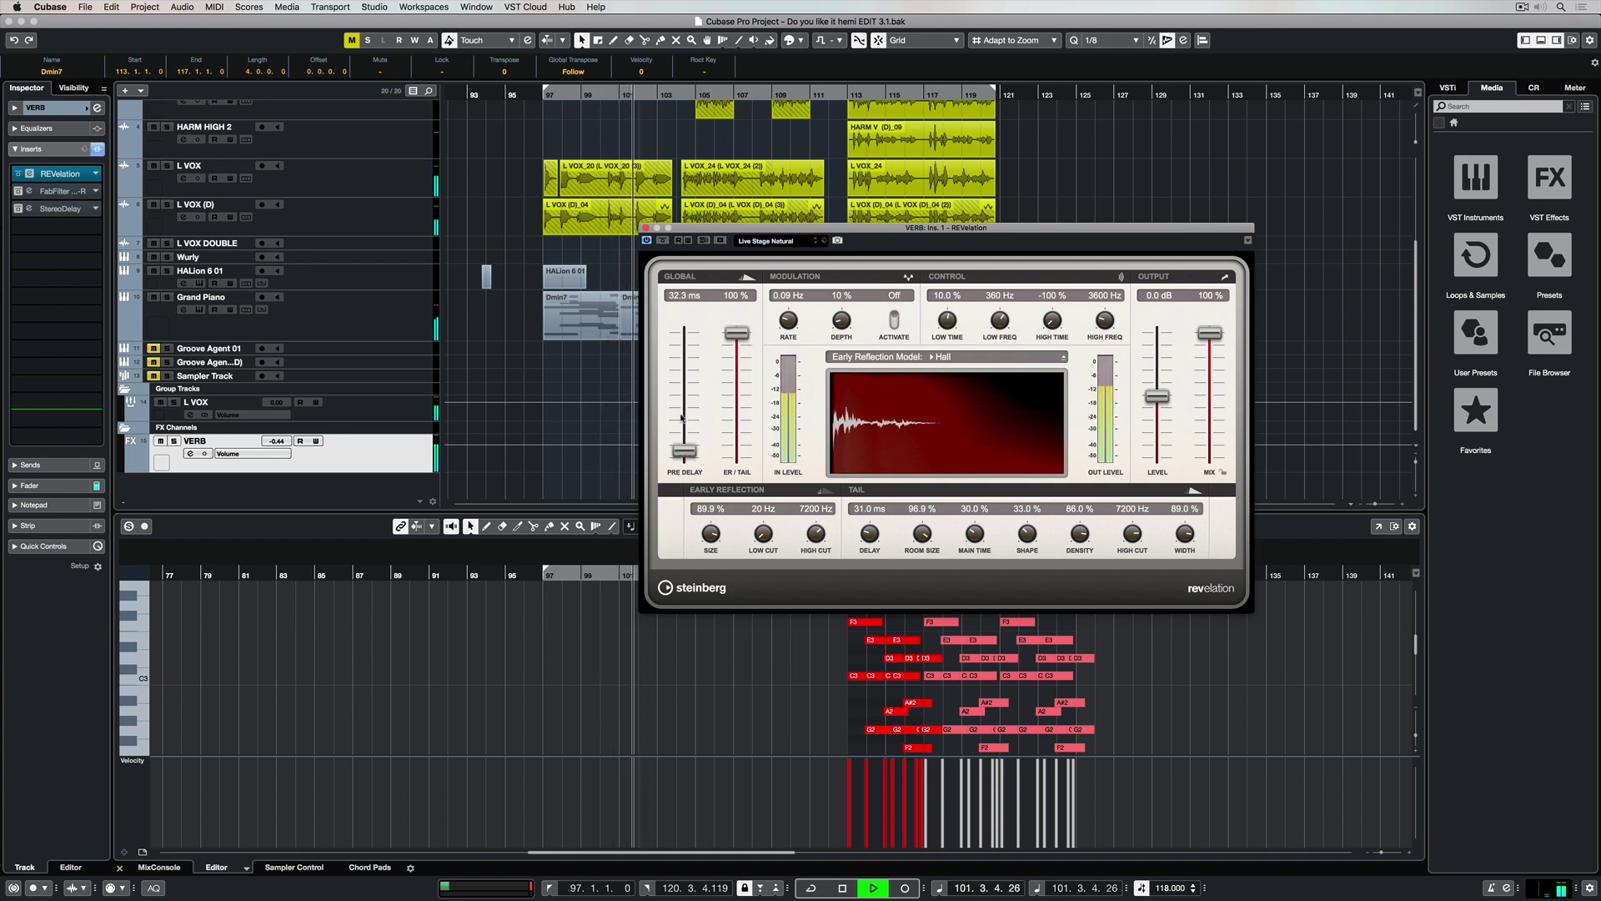
mouse_move(684, 450)
mouse_down()
mouse_move(685, 353)
mouse_move(682, 451)
mouse_up()
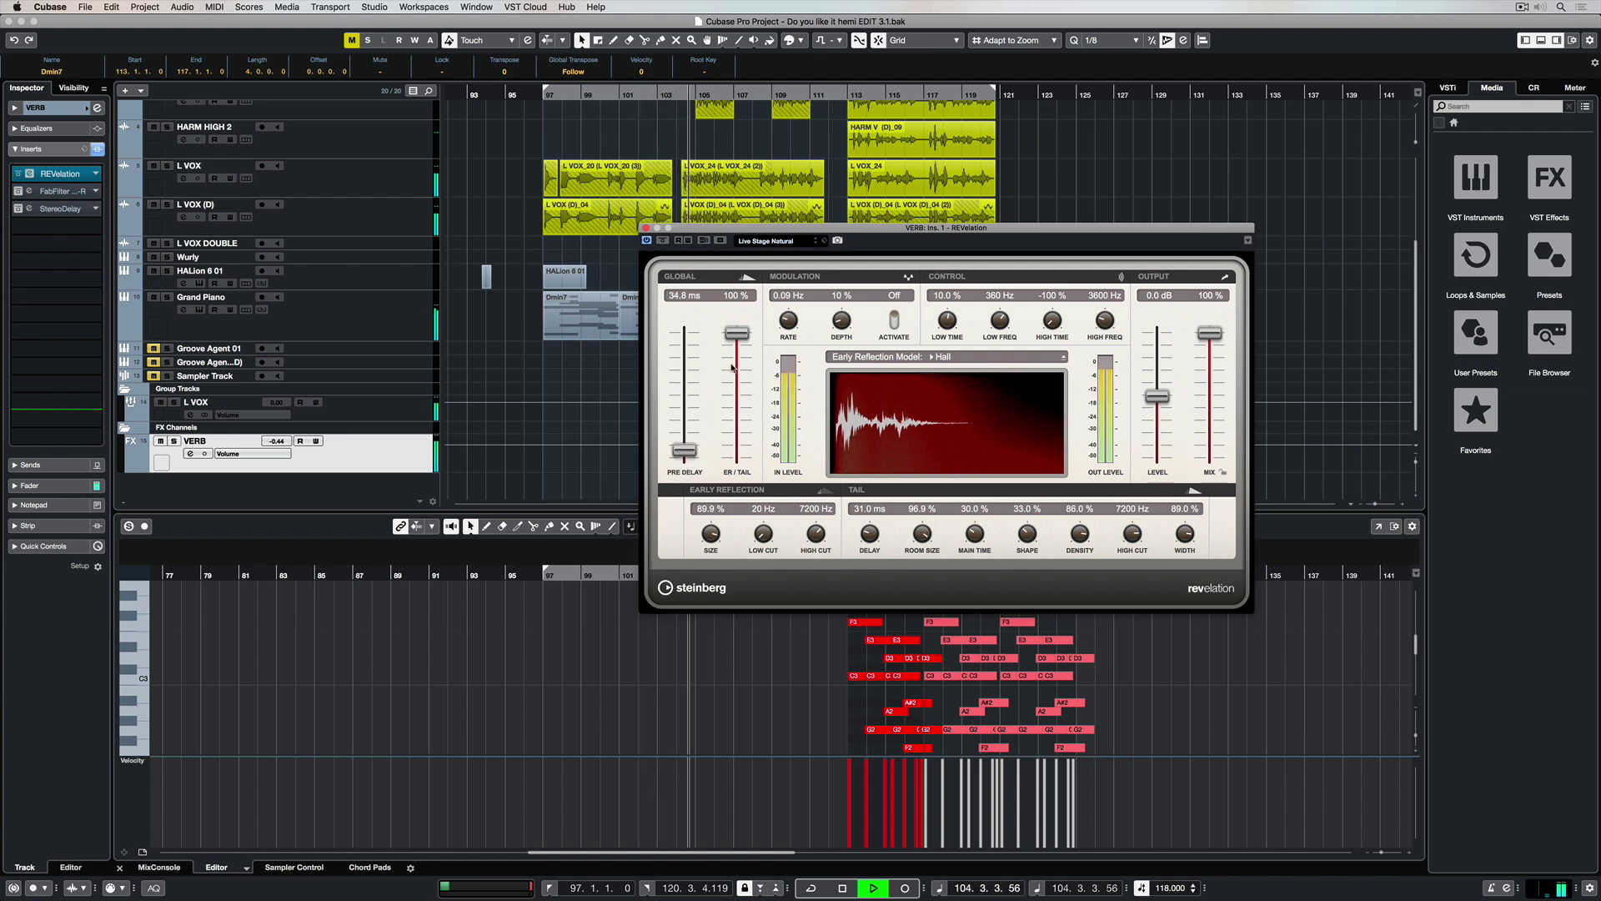
drag(737, 334, 732, 430)
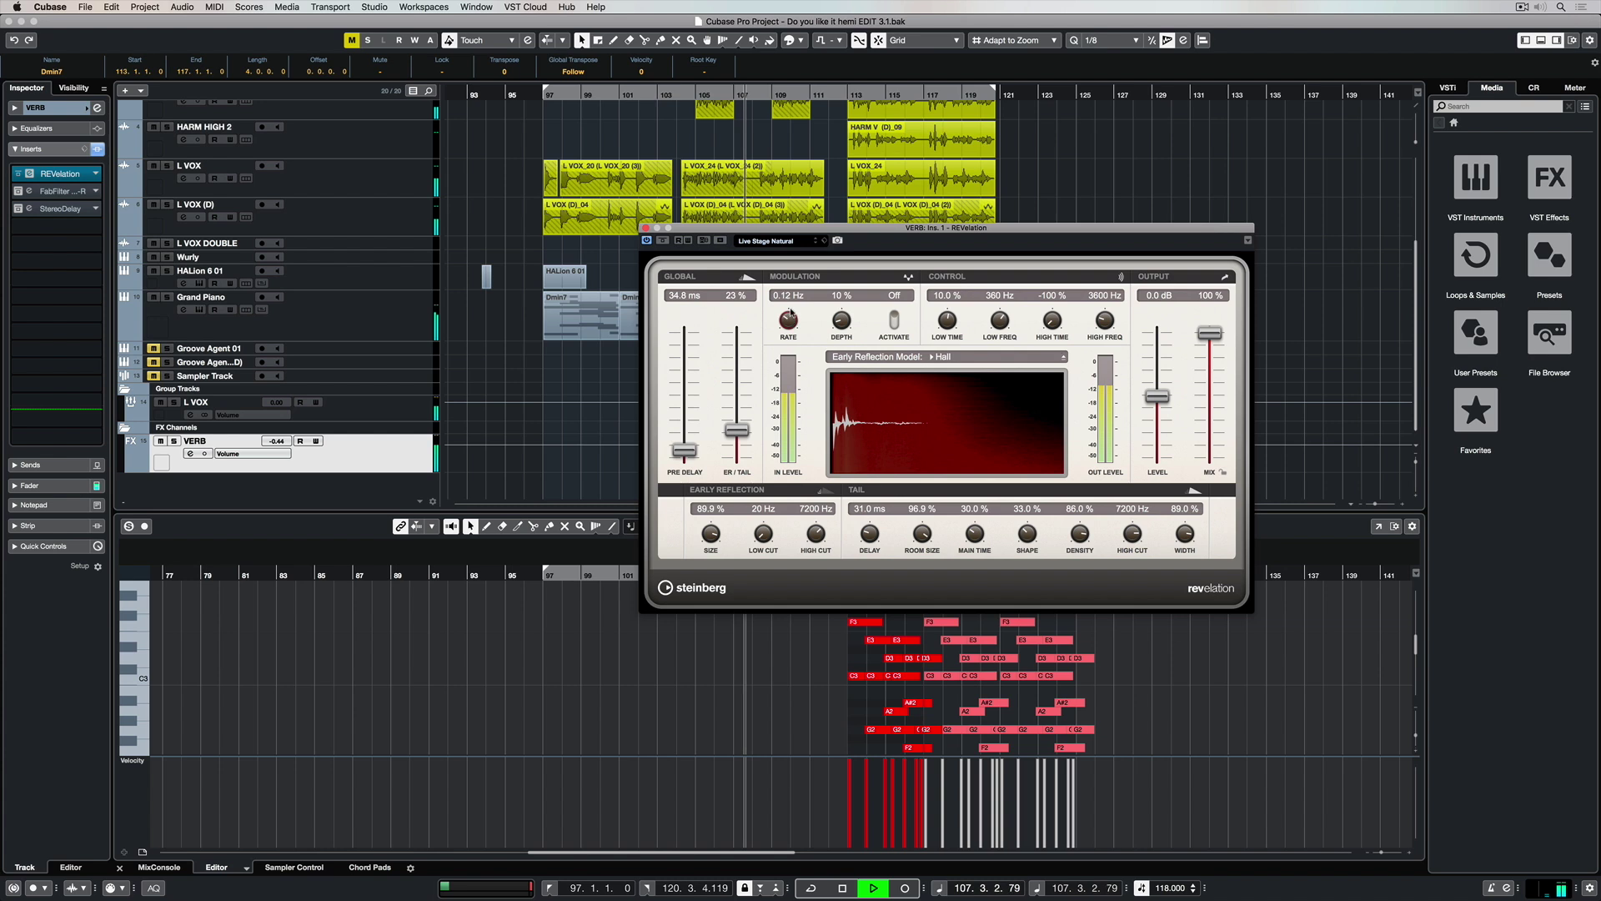
Audition the reverb modulation at 100 % depth, reduce it to a 0.23 Hz rate and 47 % depth, and switch it off
drag(788, 329, 837, 208)
click(893, 323)
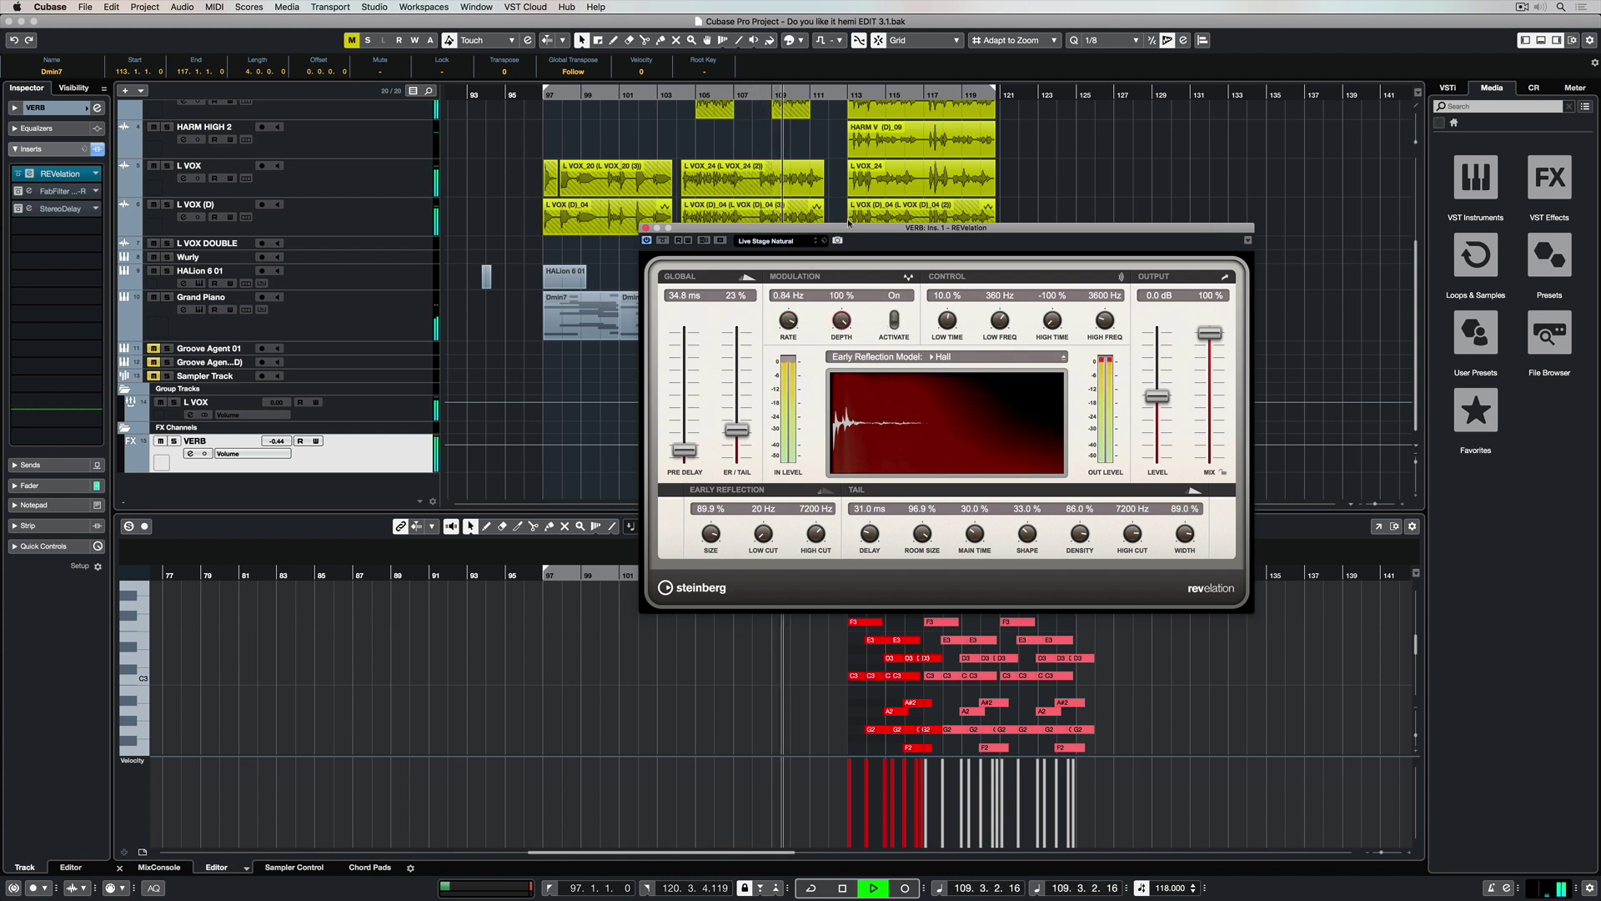
drag(790, 321, 771, 361)
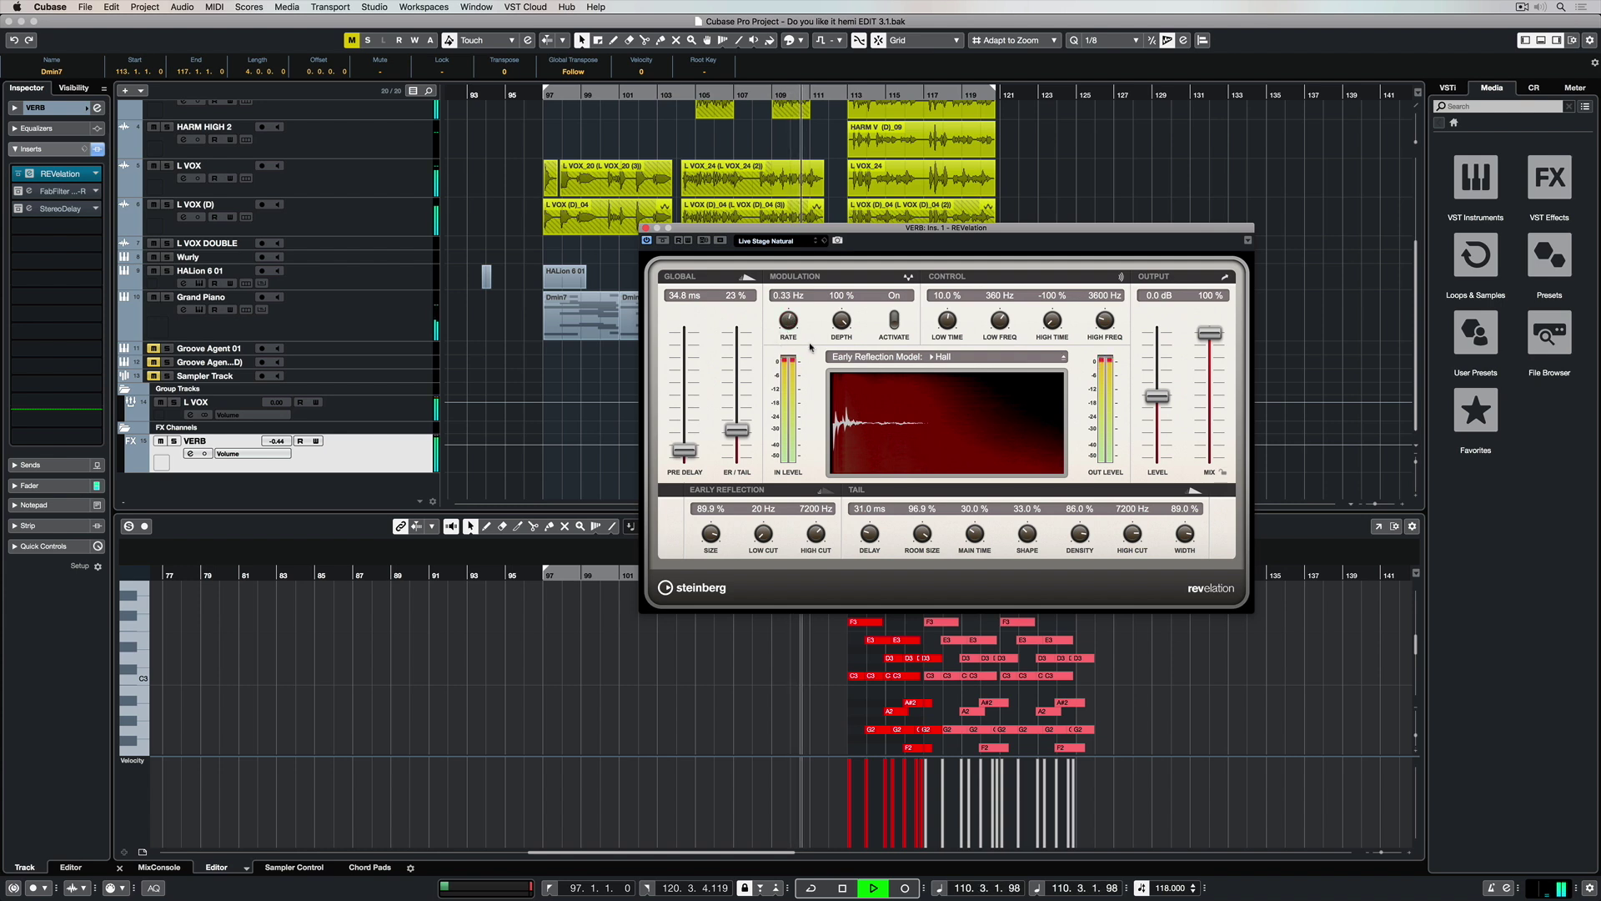
drag(840, 315, 828, 369)
drag(788, 321, 785, 331)
click(895, 320)
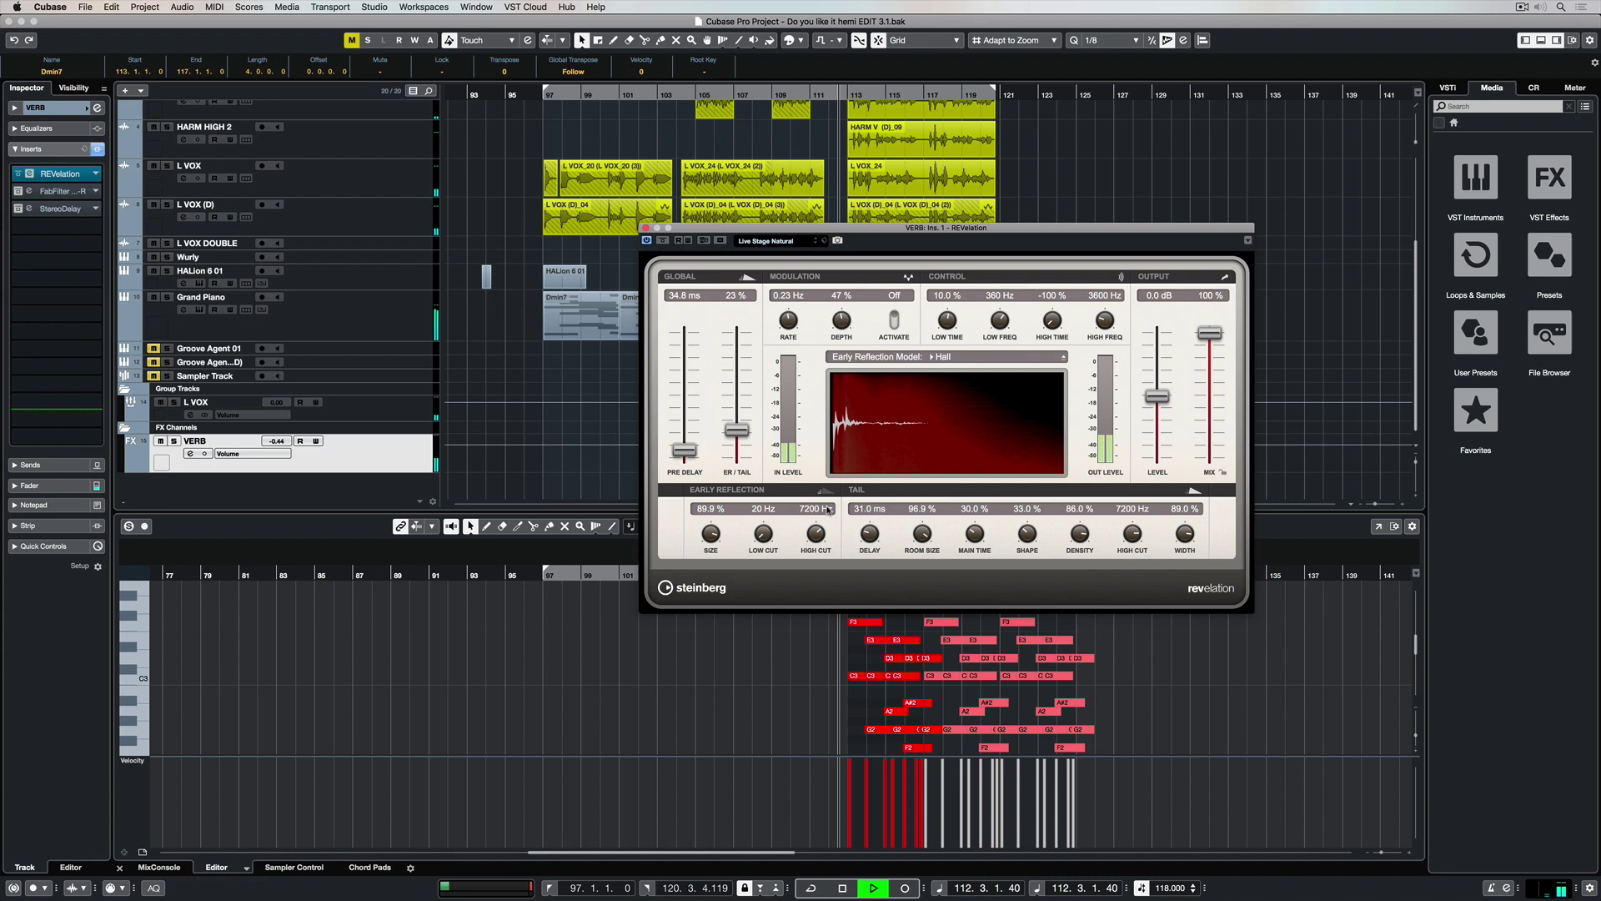
Set the pre-delay to 42.3 ms, early reflection size to 74.9 % and ER/Tail to 24 %, and replay from bar 97
key(space)
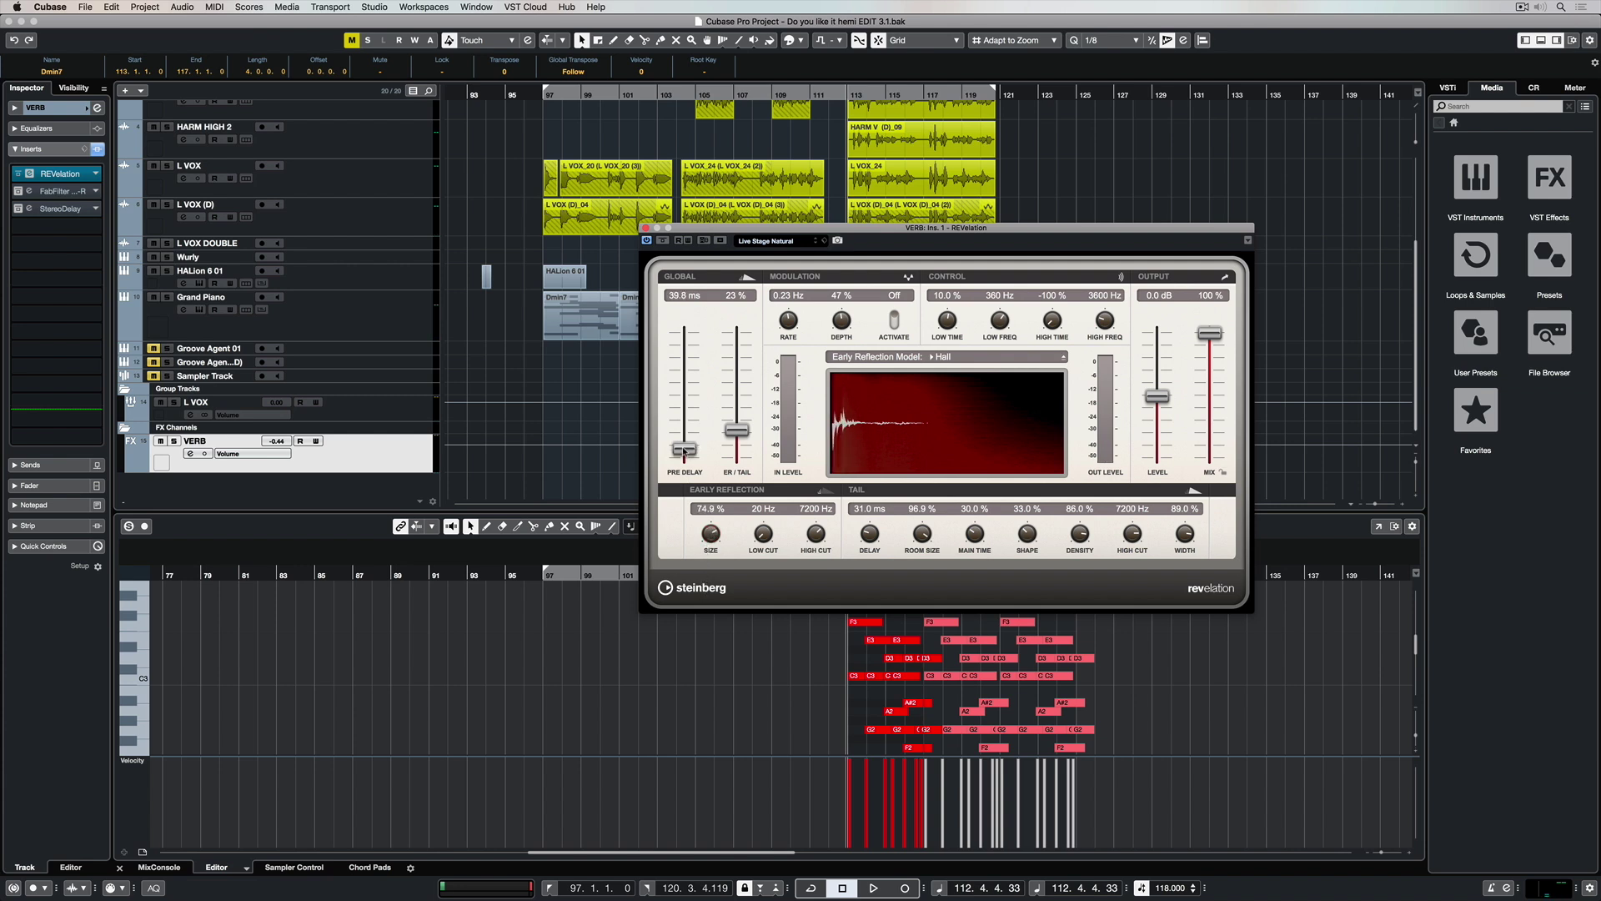
drag(737, 380, 737, 397)
key(KP_1)
key(space)
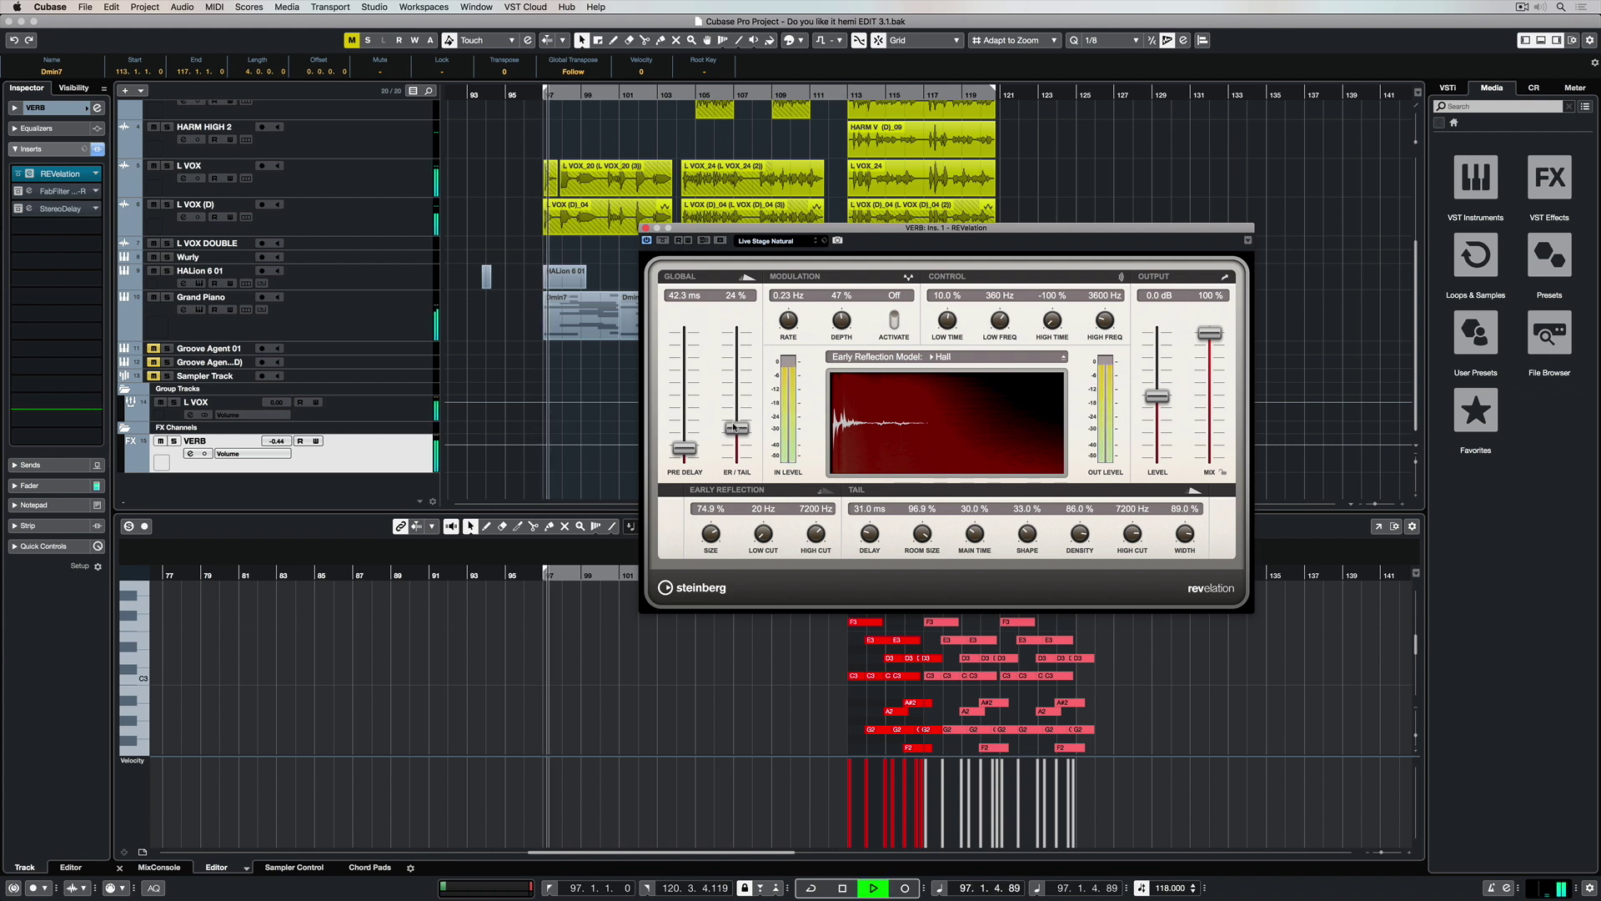
Set ER/Tail to 72 %, audition the early reflection size at 100 % and 6 %, set its low cut to 121 Hz, and stop playback
drag(710, 532, 739, 367)
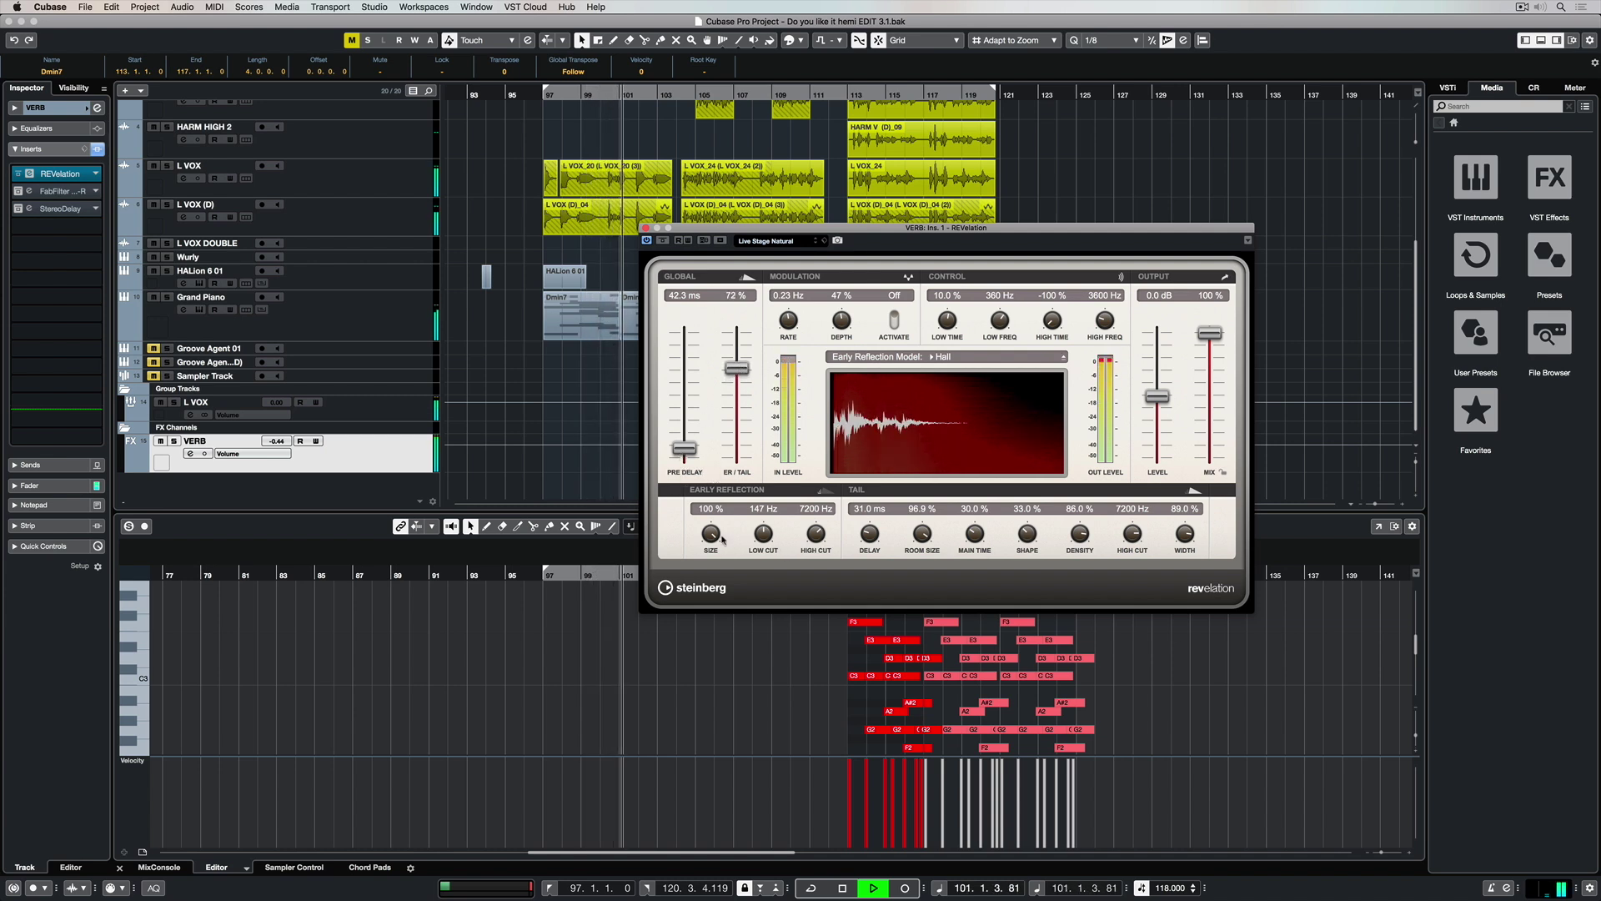
drag(711, 533, 690, 649)
drag(762, 534, 704, 531)
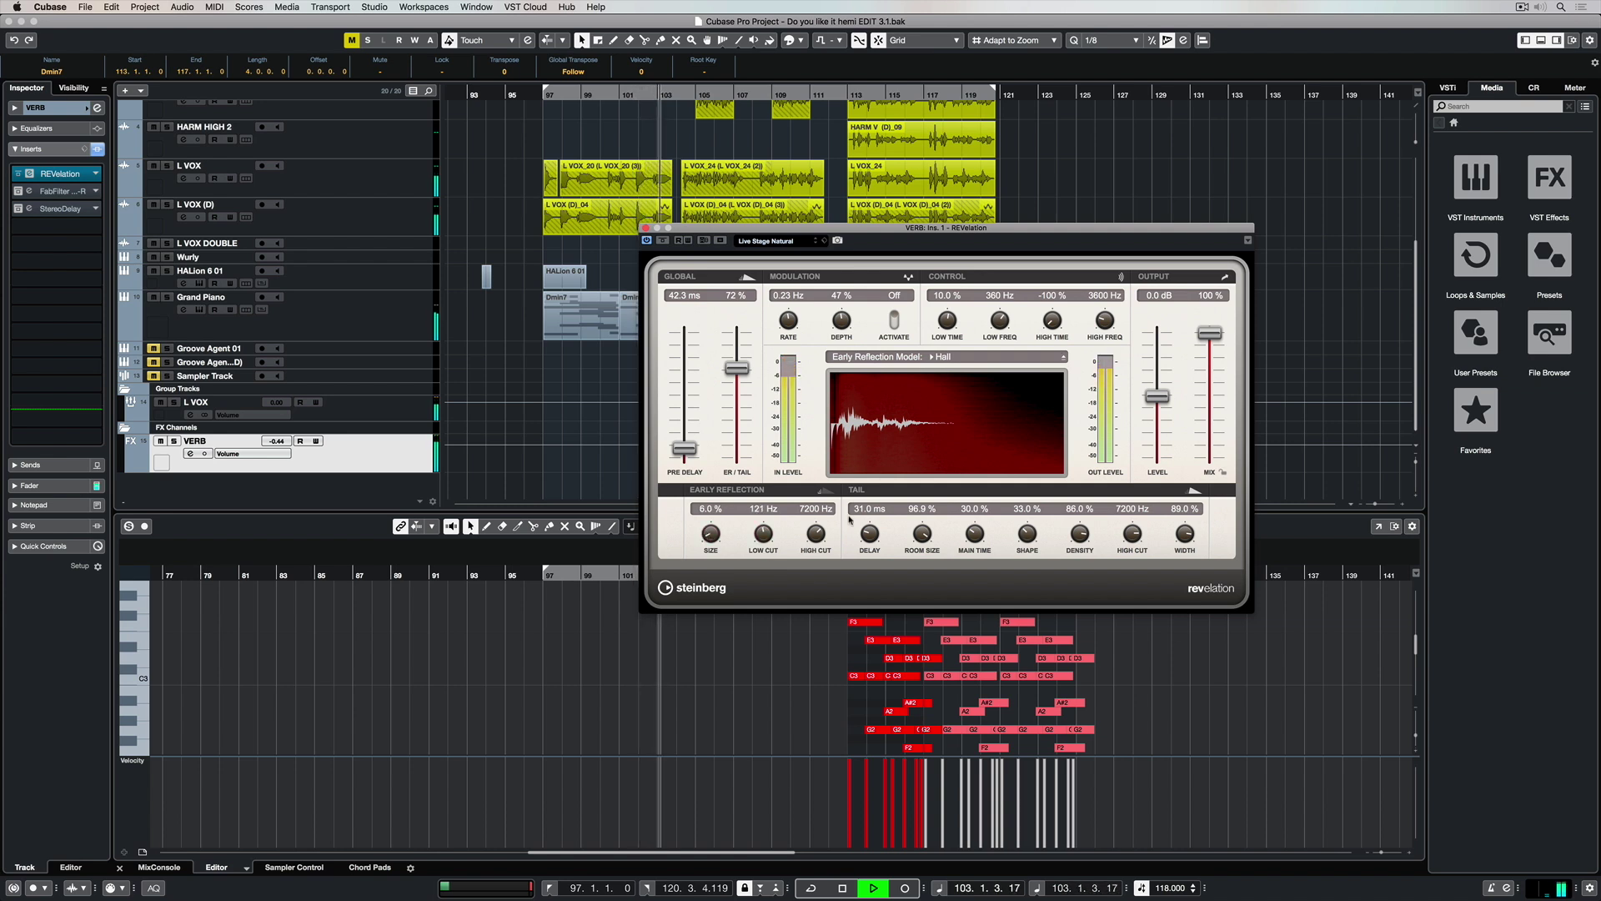
key(space)
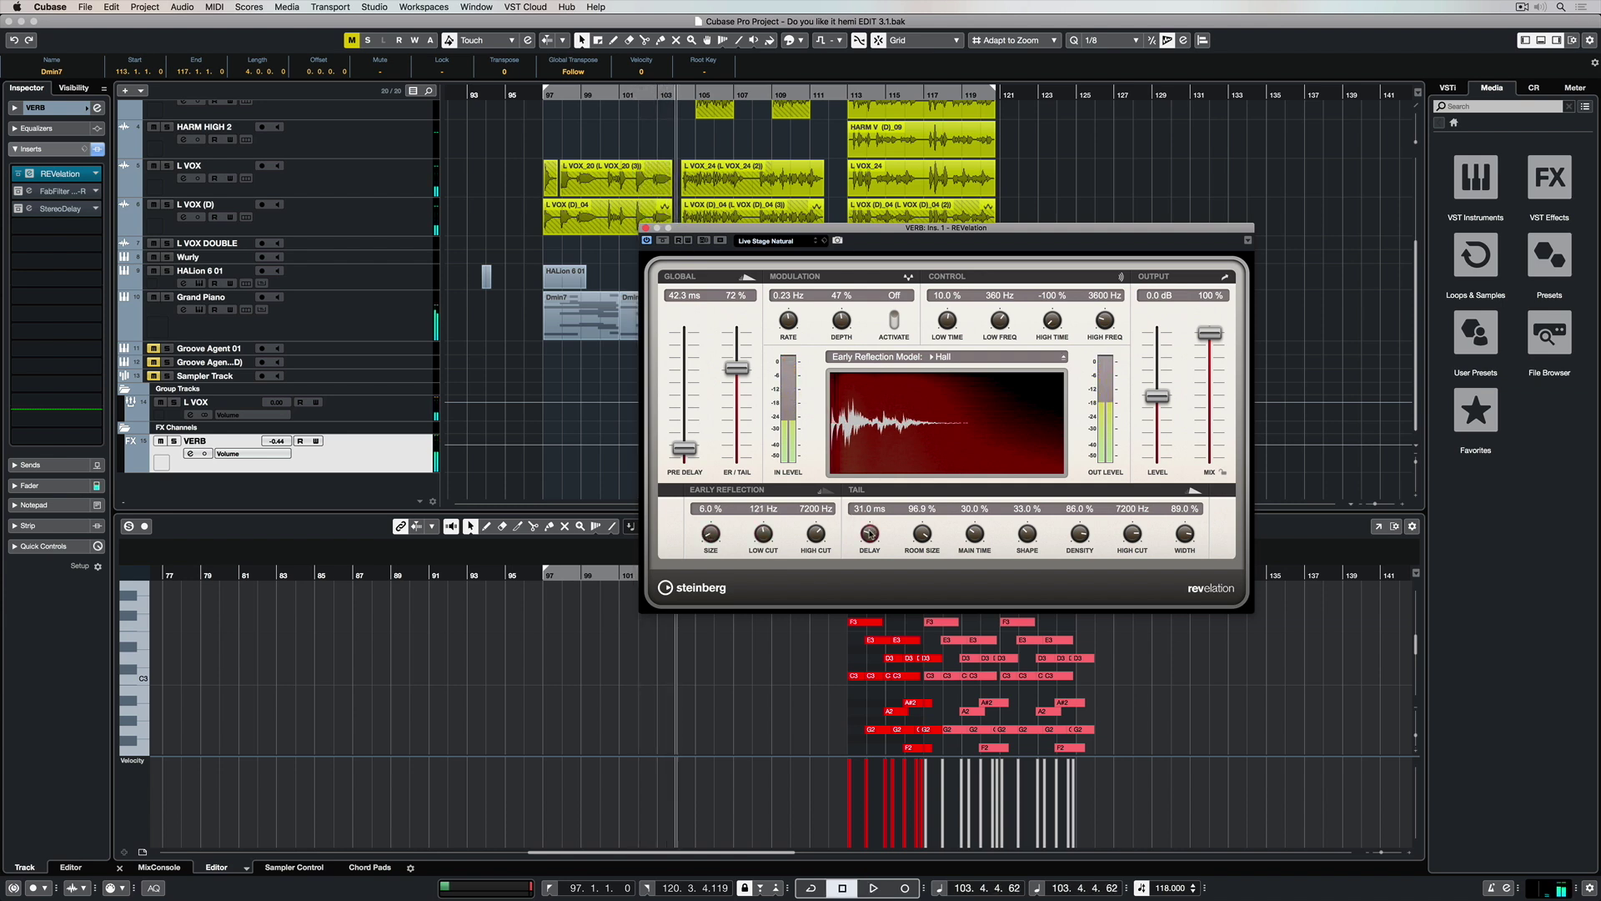
Set the tail delay to 200.2 ms, pre-delay to 201.5 ms and ER/Tail to 0 %, and replay from bar 97
click(875, 536)
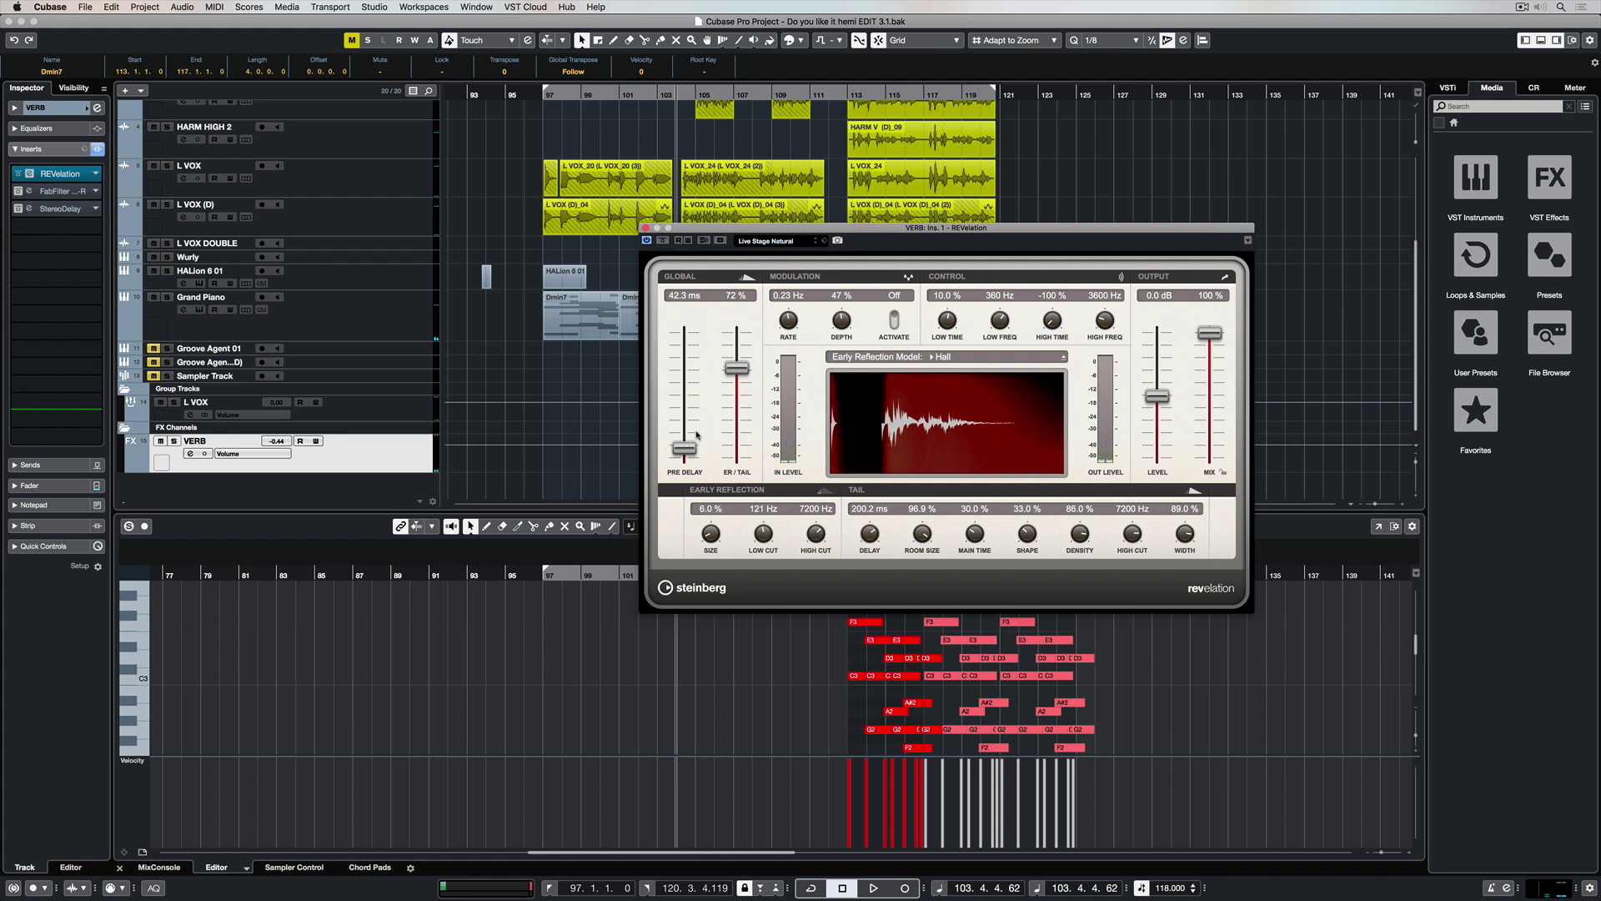
drag(685, 443, 745, 459)
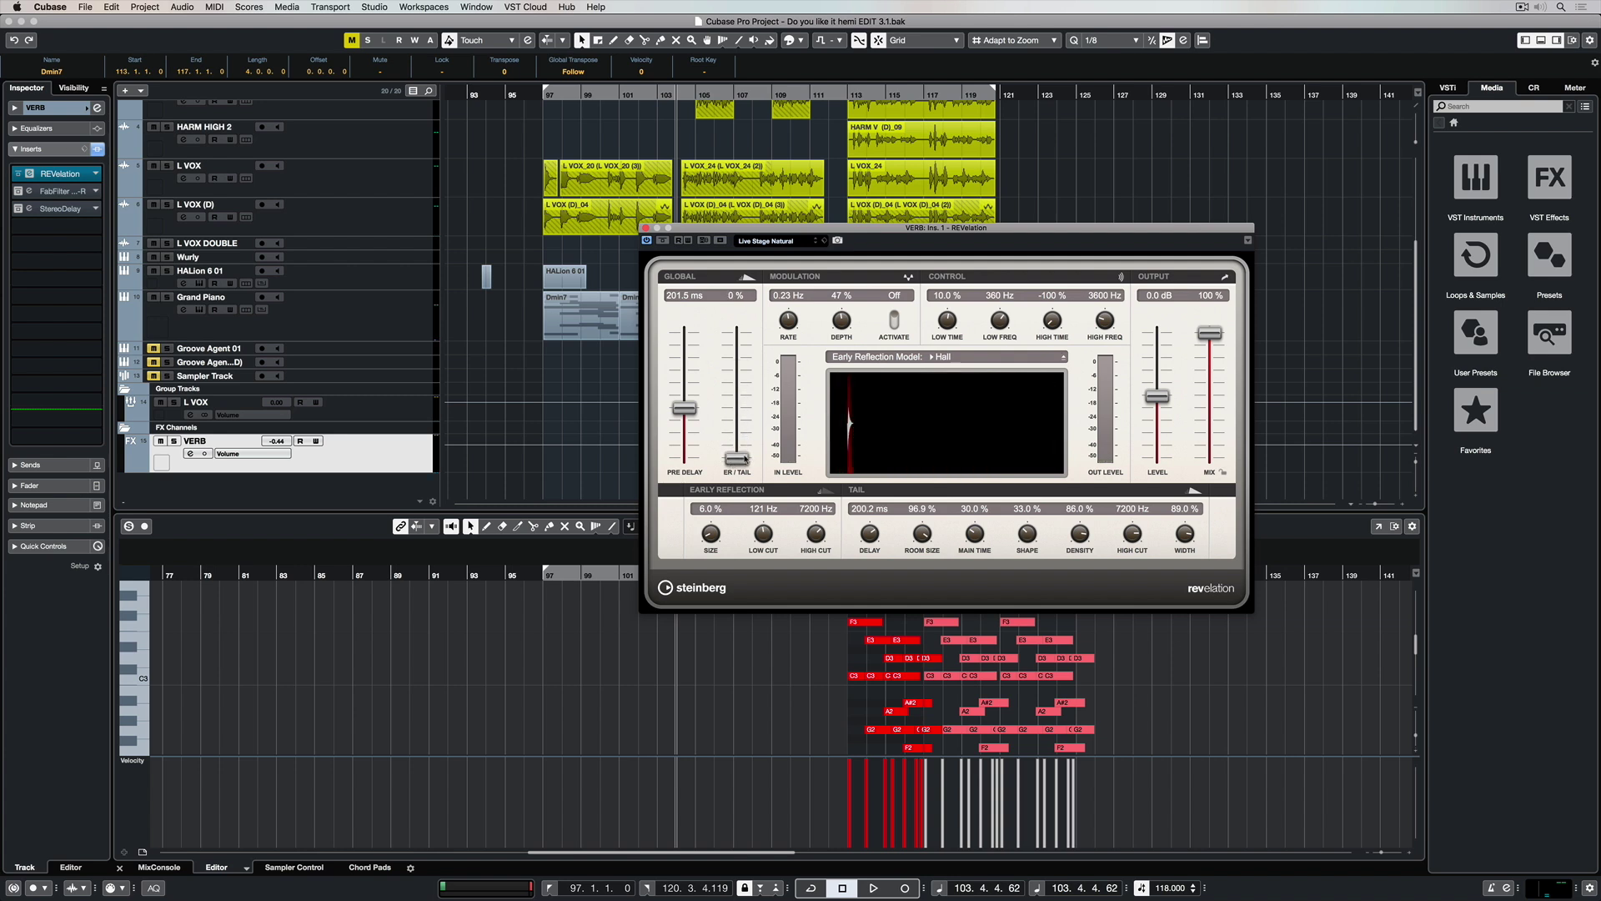
key(space)
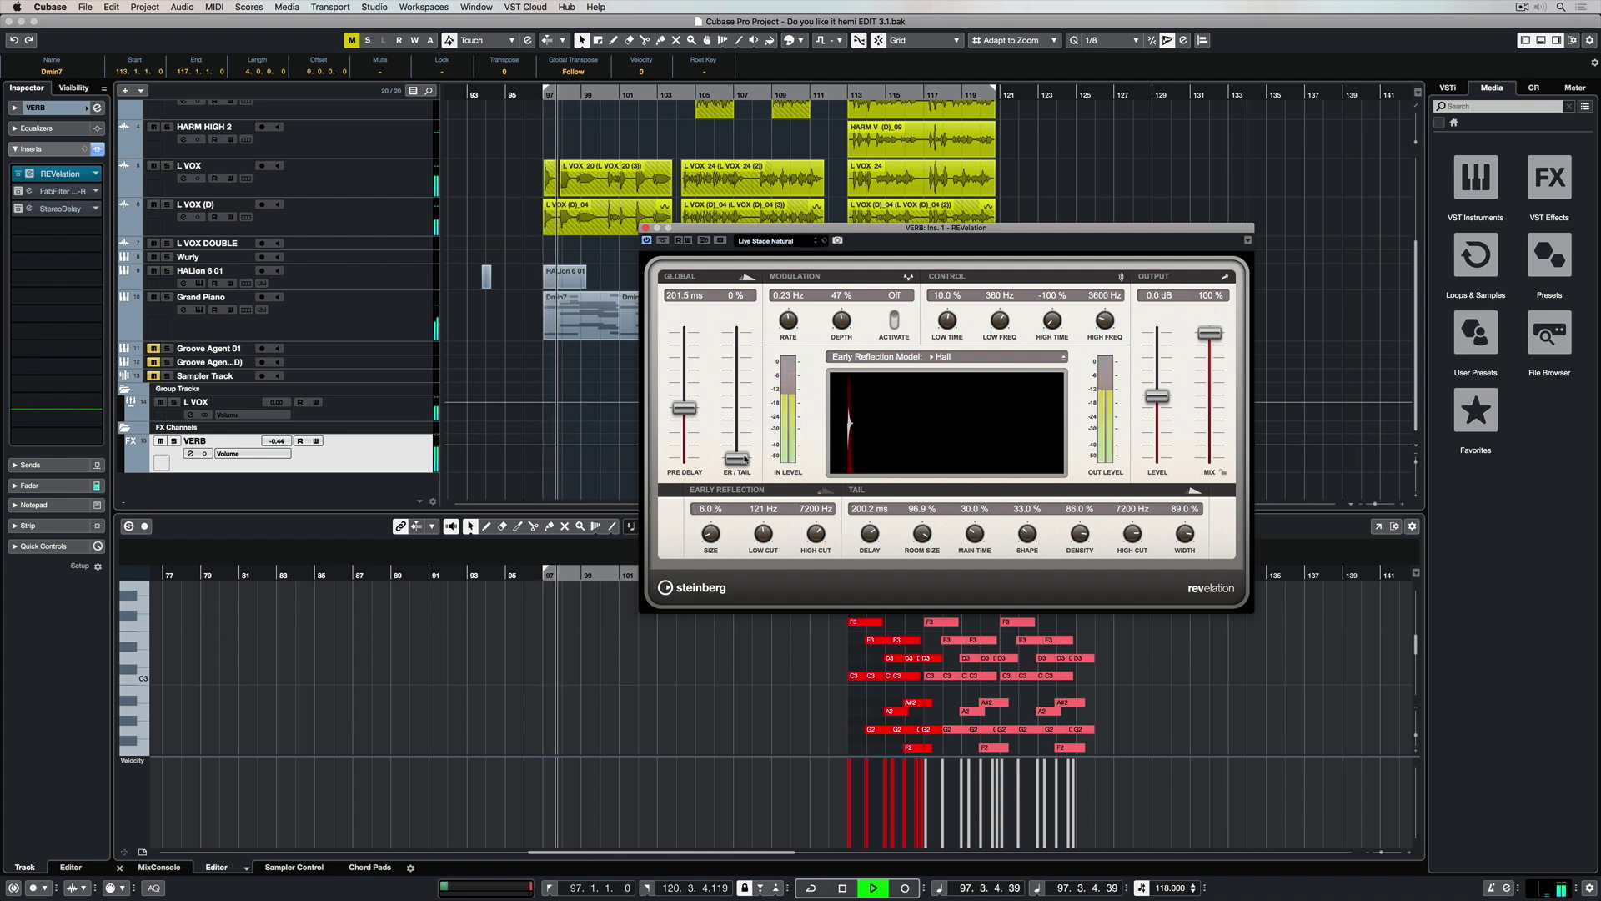
Set the pre-delay to 0 ms and ER/Tail to 28 %, and shape the tail with 61.5 ms delay, 45.5 % room size and 97 % main time
drag(684, 408, 684, 461)
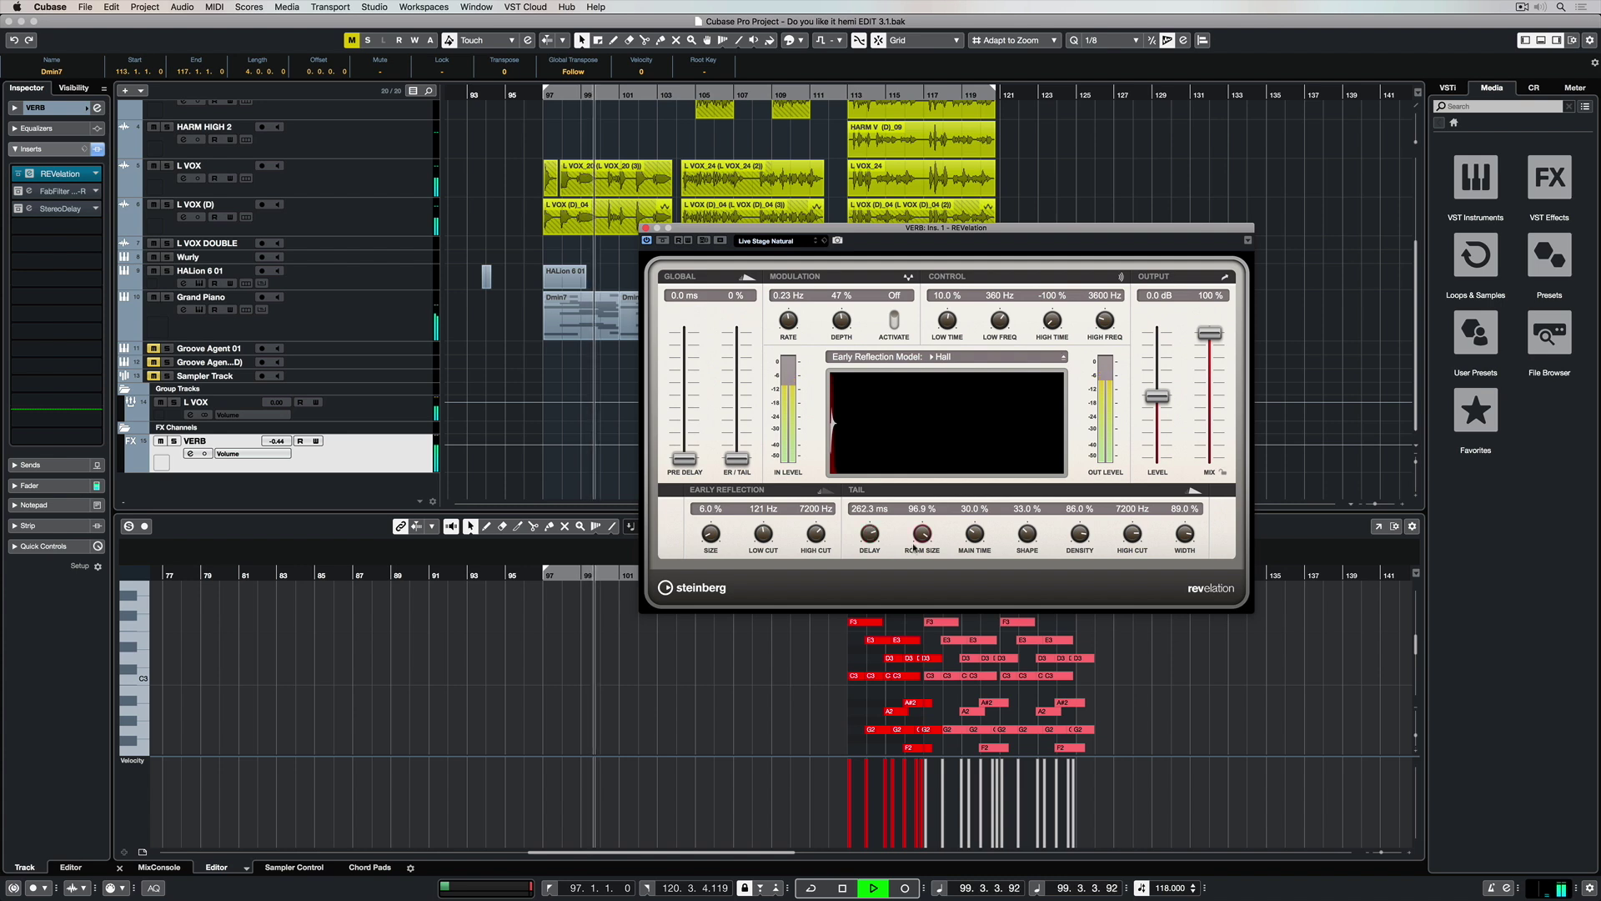
drag(914, 547, 996, 462)
drag(737, 458, 733, 425)
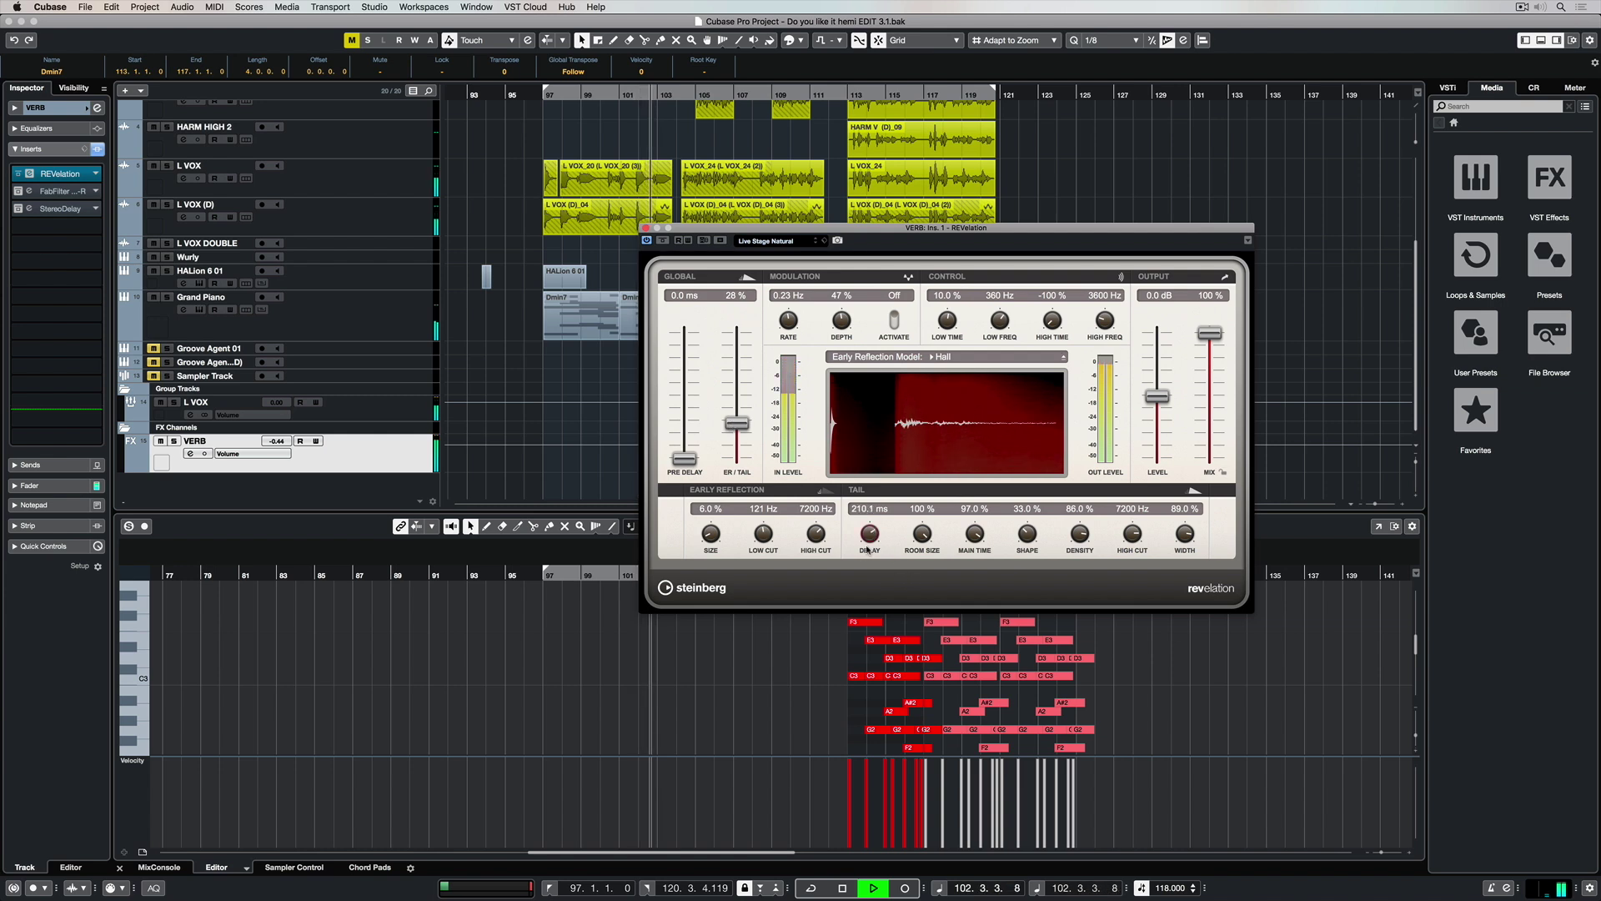
drag(866, 548, 866, 593)
mouse_move(922, 536)
mouse_down()
mouse_move(909, 574)
mouse_move(920, 566)
mouse_up()
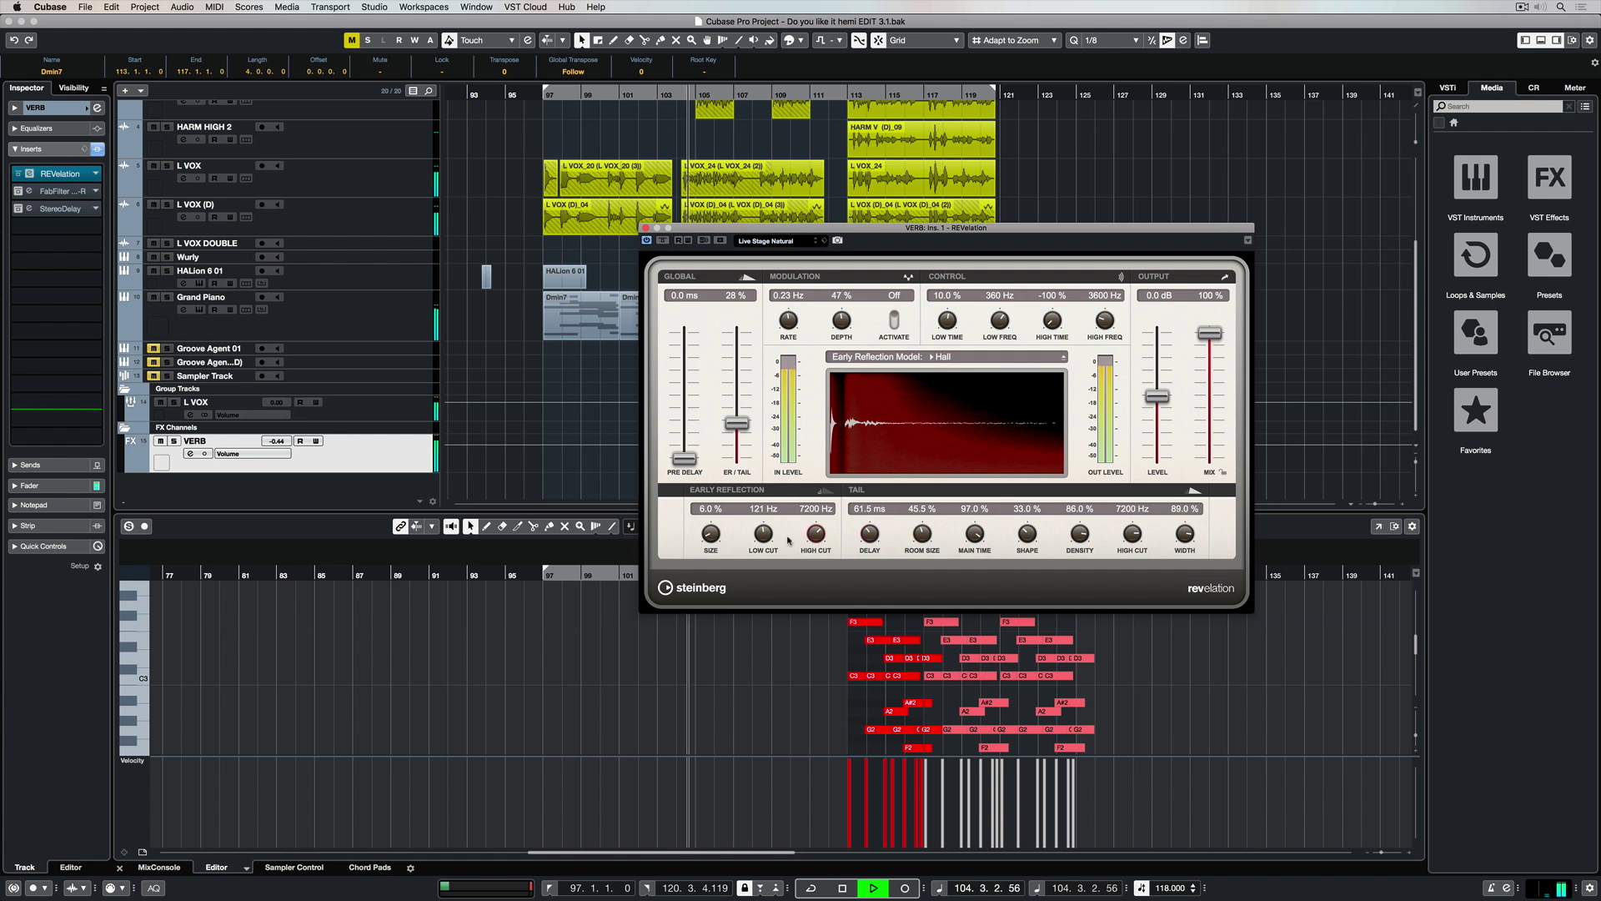
Shorten the tail delay, stop playback, and set room size to 12.5 %, early reflection size to 21 %, pre-delay to 52.2 ms and ER/Tail to 7 %
drag(921, 536, 870, 557)
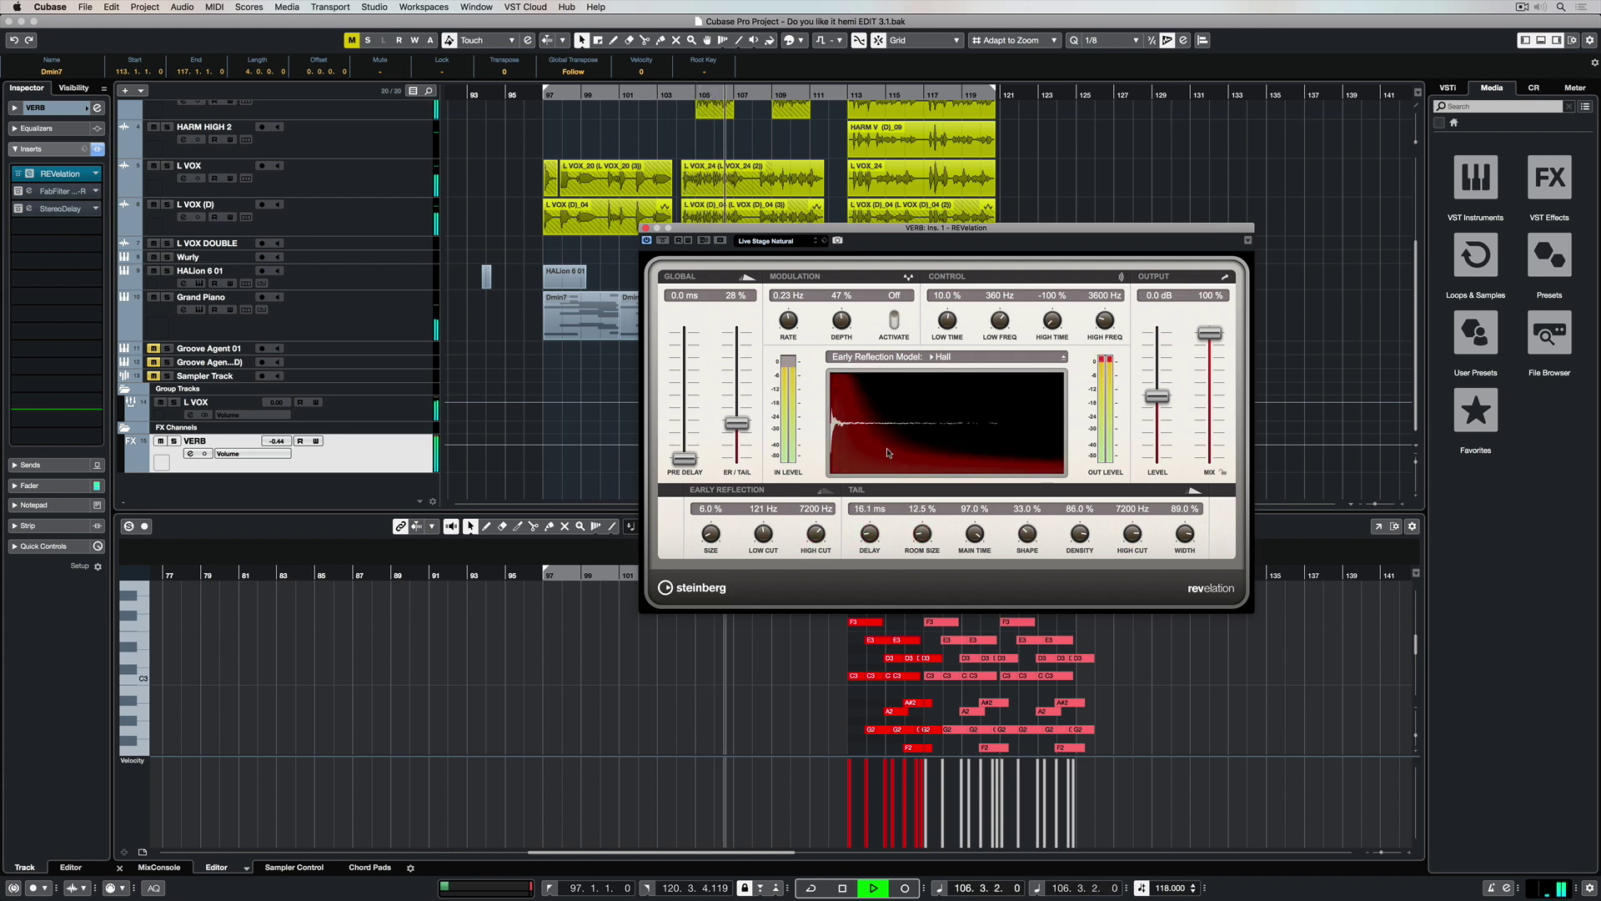
key(space)
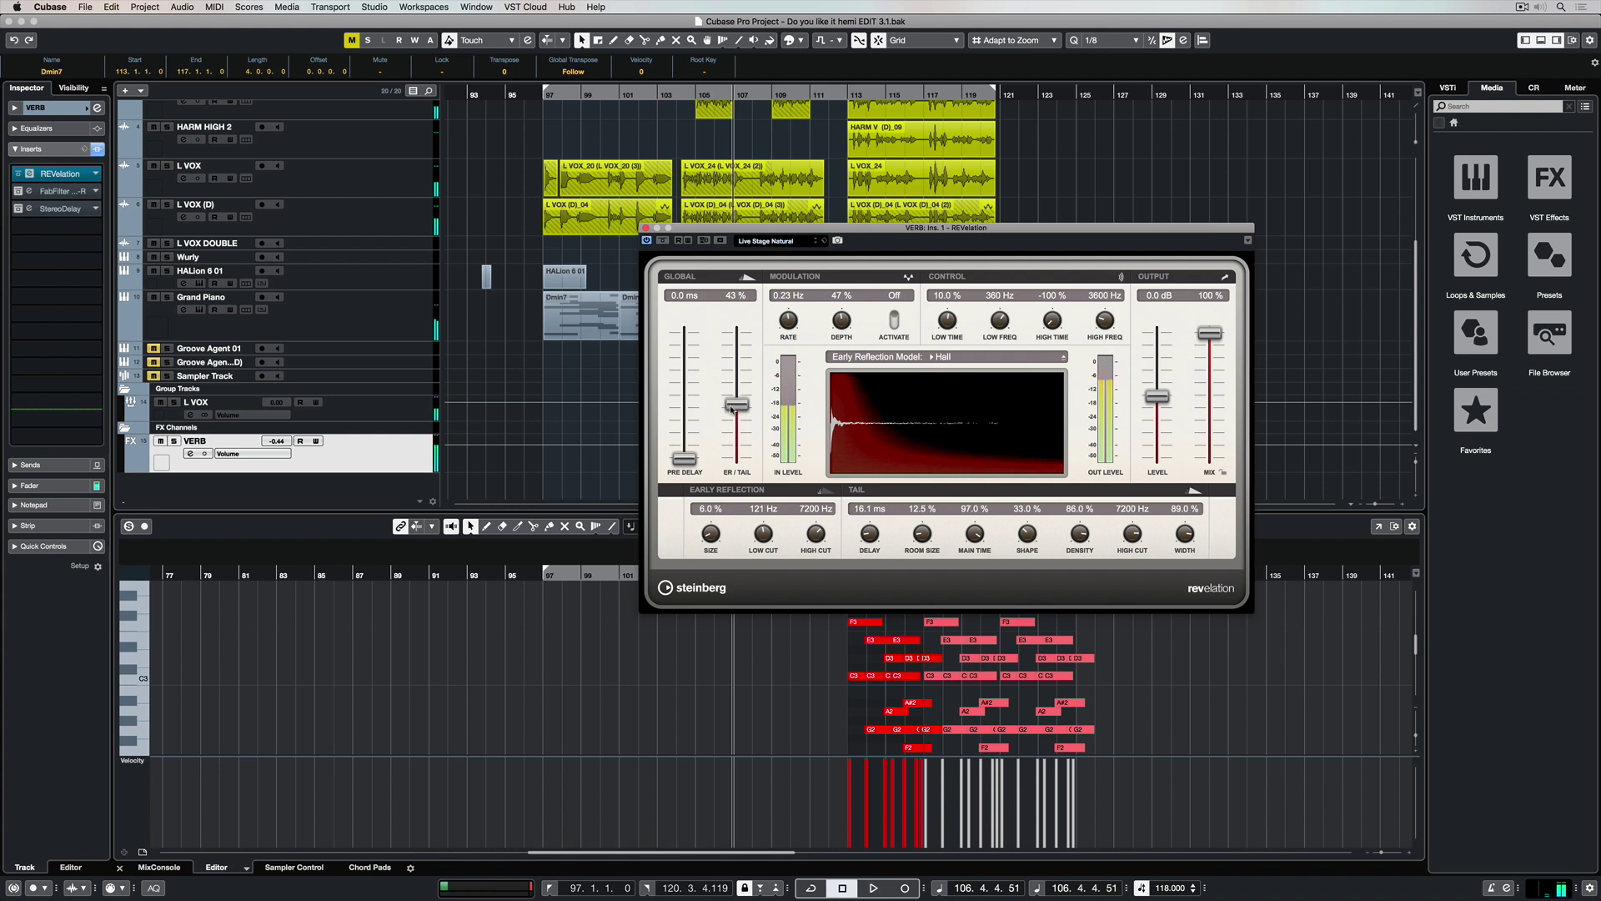
drag(710, 533, 707, 523)
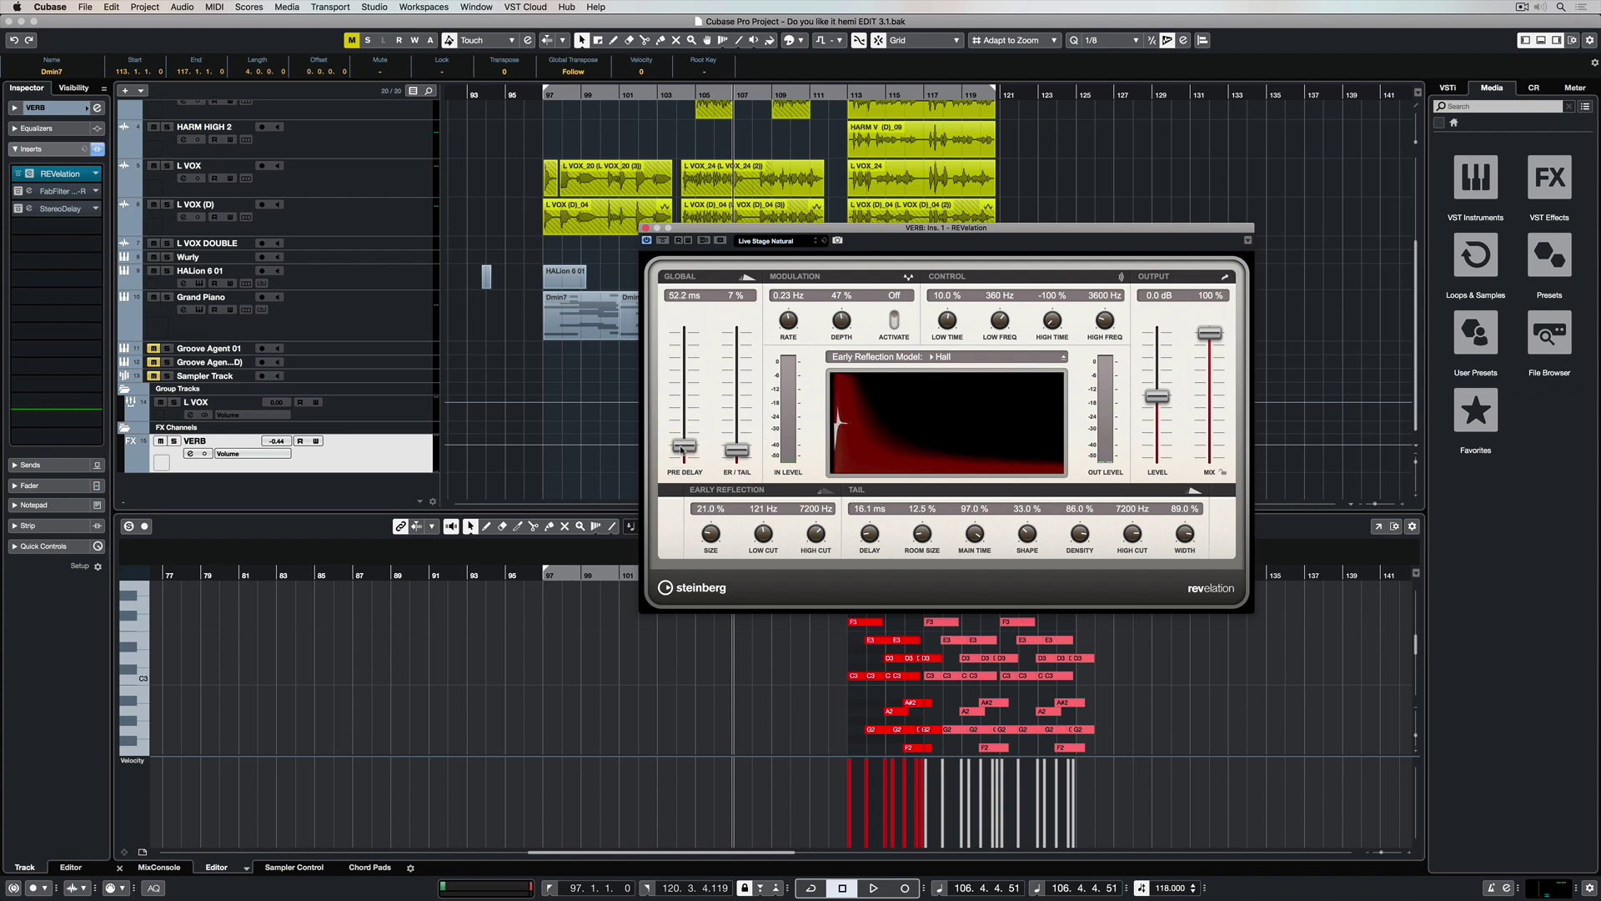
Set the tail's main time to 33.5 % during playback, and stop playback
key(space)
drag(974, 534, 951, 595)
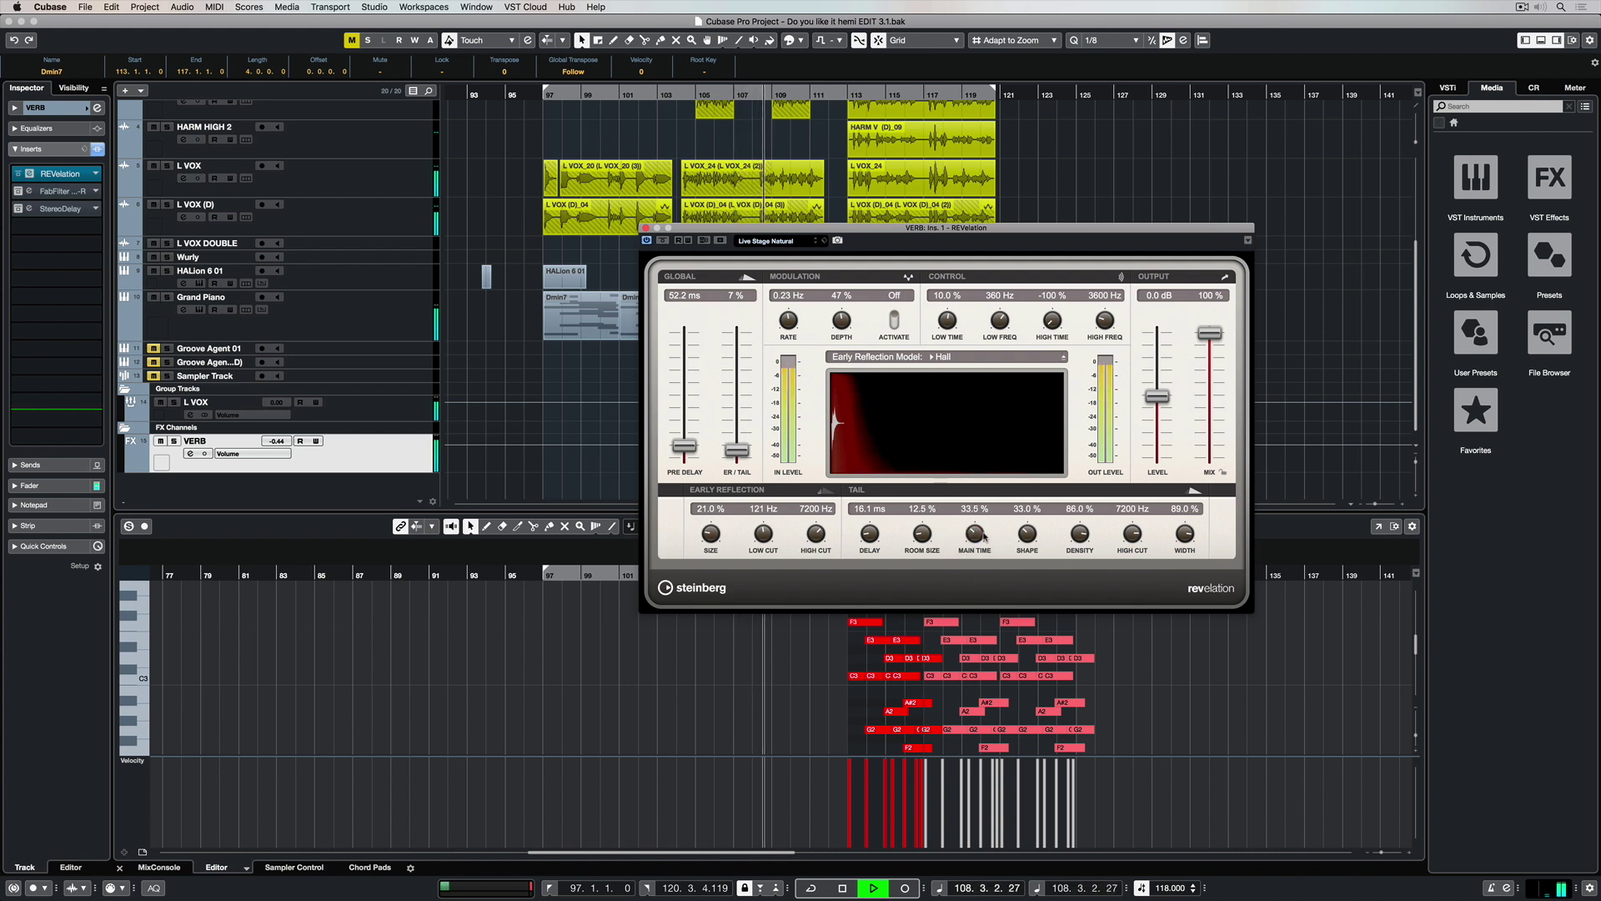
key(space)
Set shape to 66.5 %, density to 63.5 %, width to 66 %, high time to -53 % and low frequency to 249 Hz, and review the reflection models
drag(1024, 536, 1033, 518)
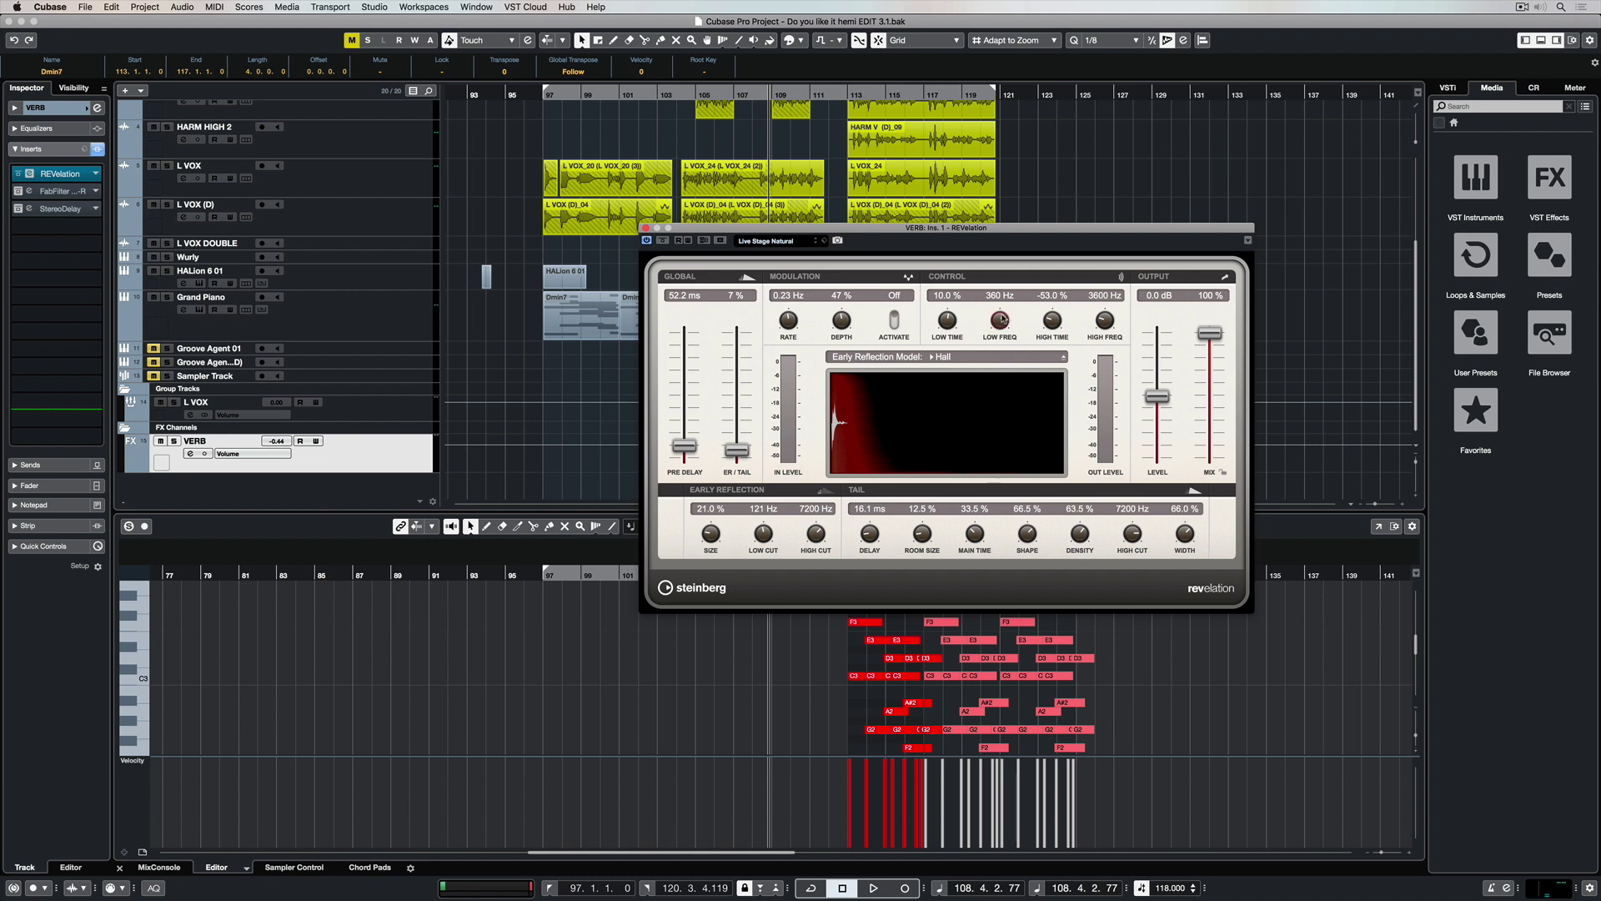
click(951, 357)
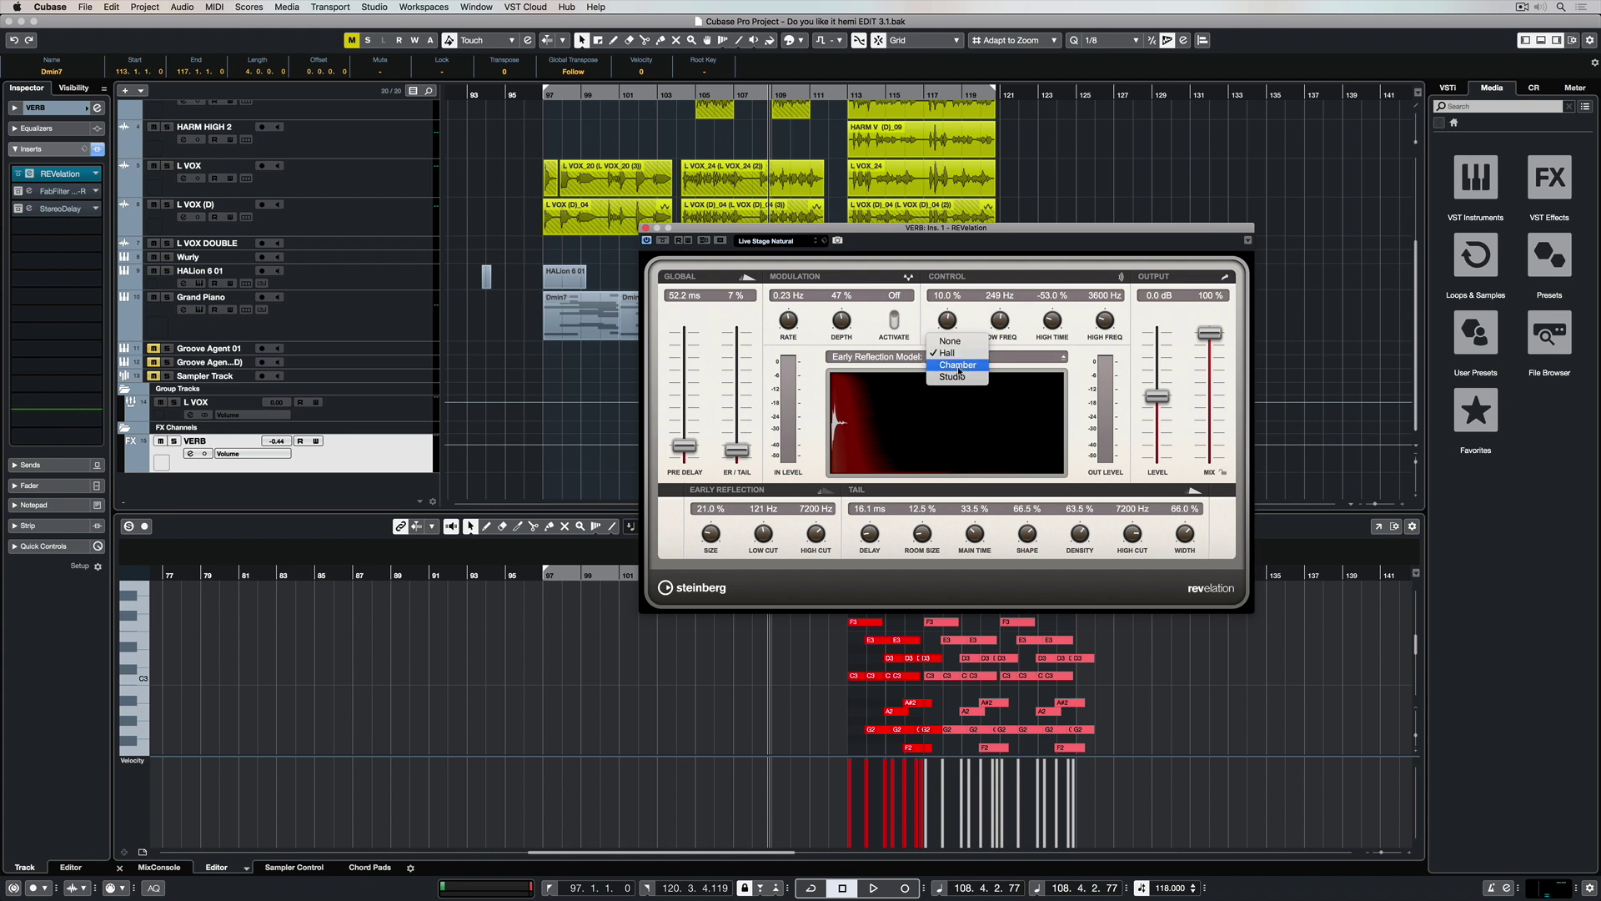
click(976, 331)
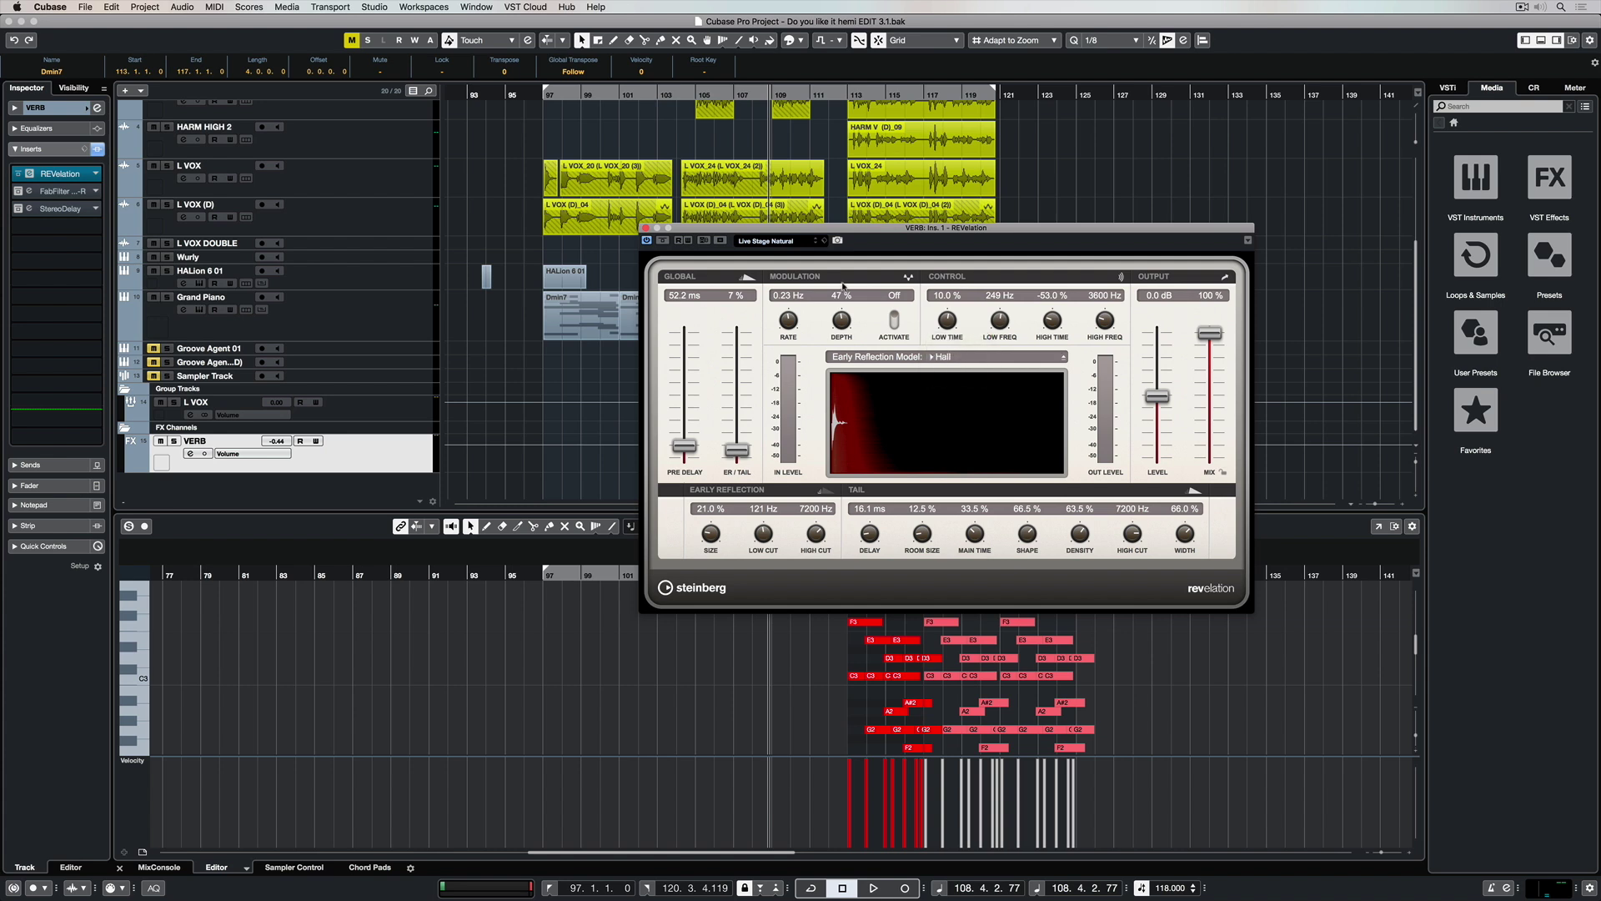
Load the Medium Room Bright preset, audition it, and set the output mix to 93 % before stopping playback
click(789, 242)
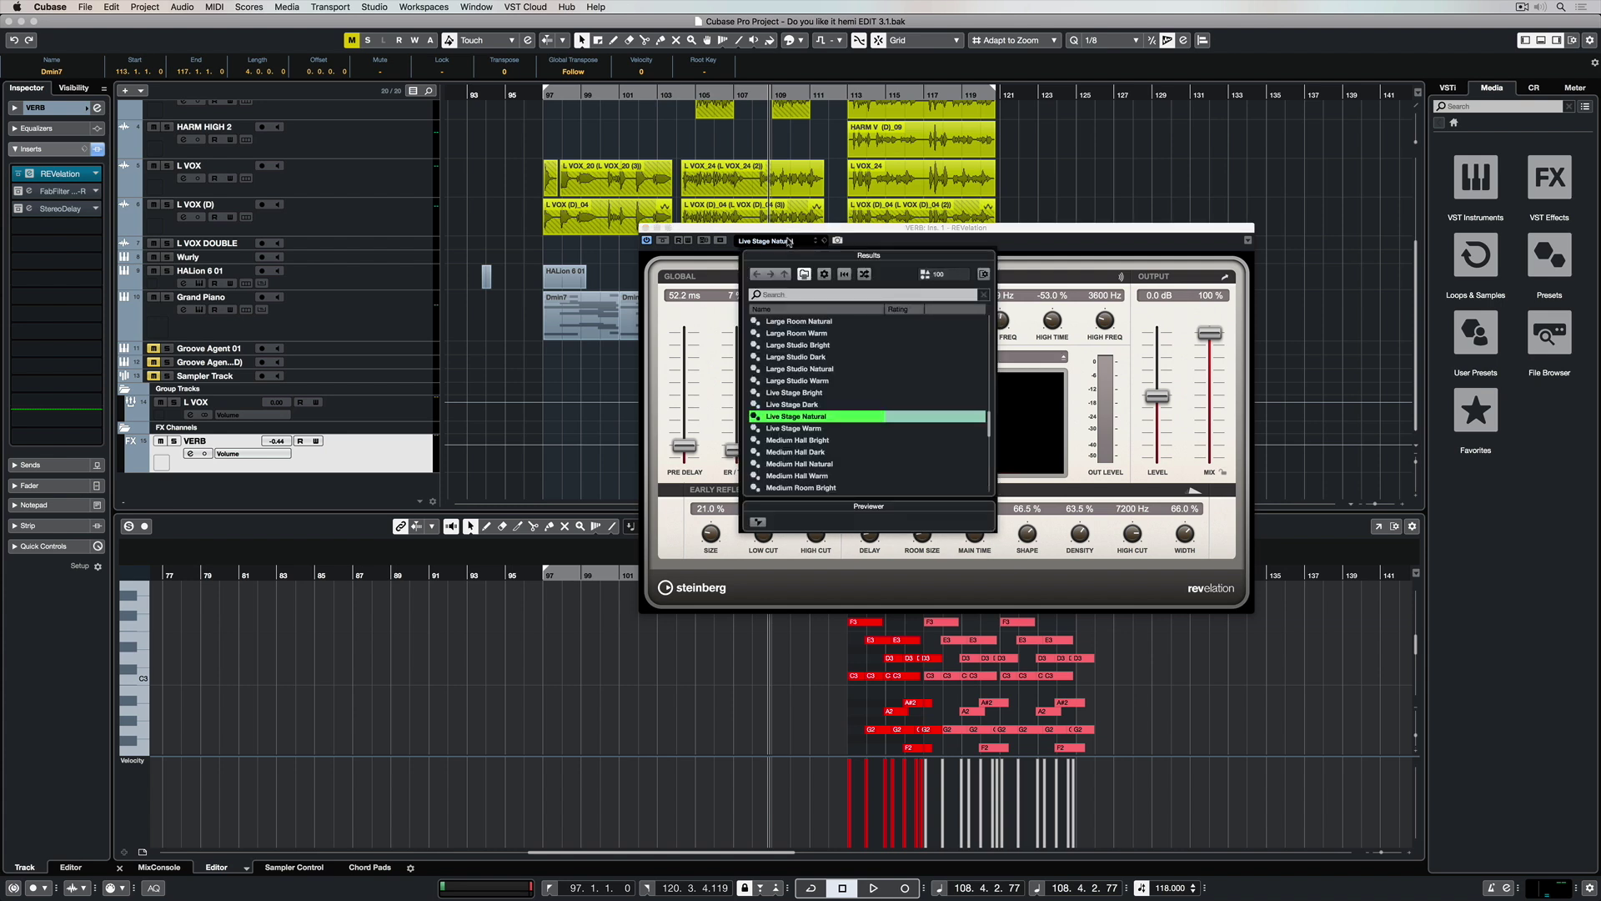
double_click(792, 487)
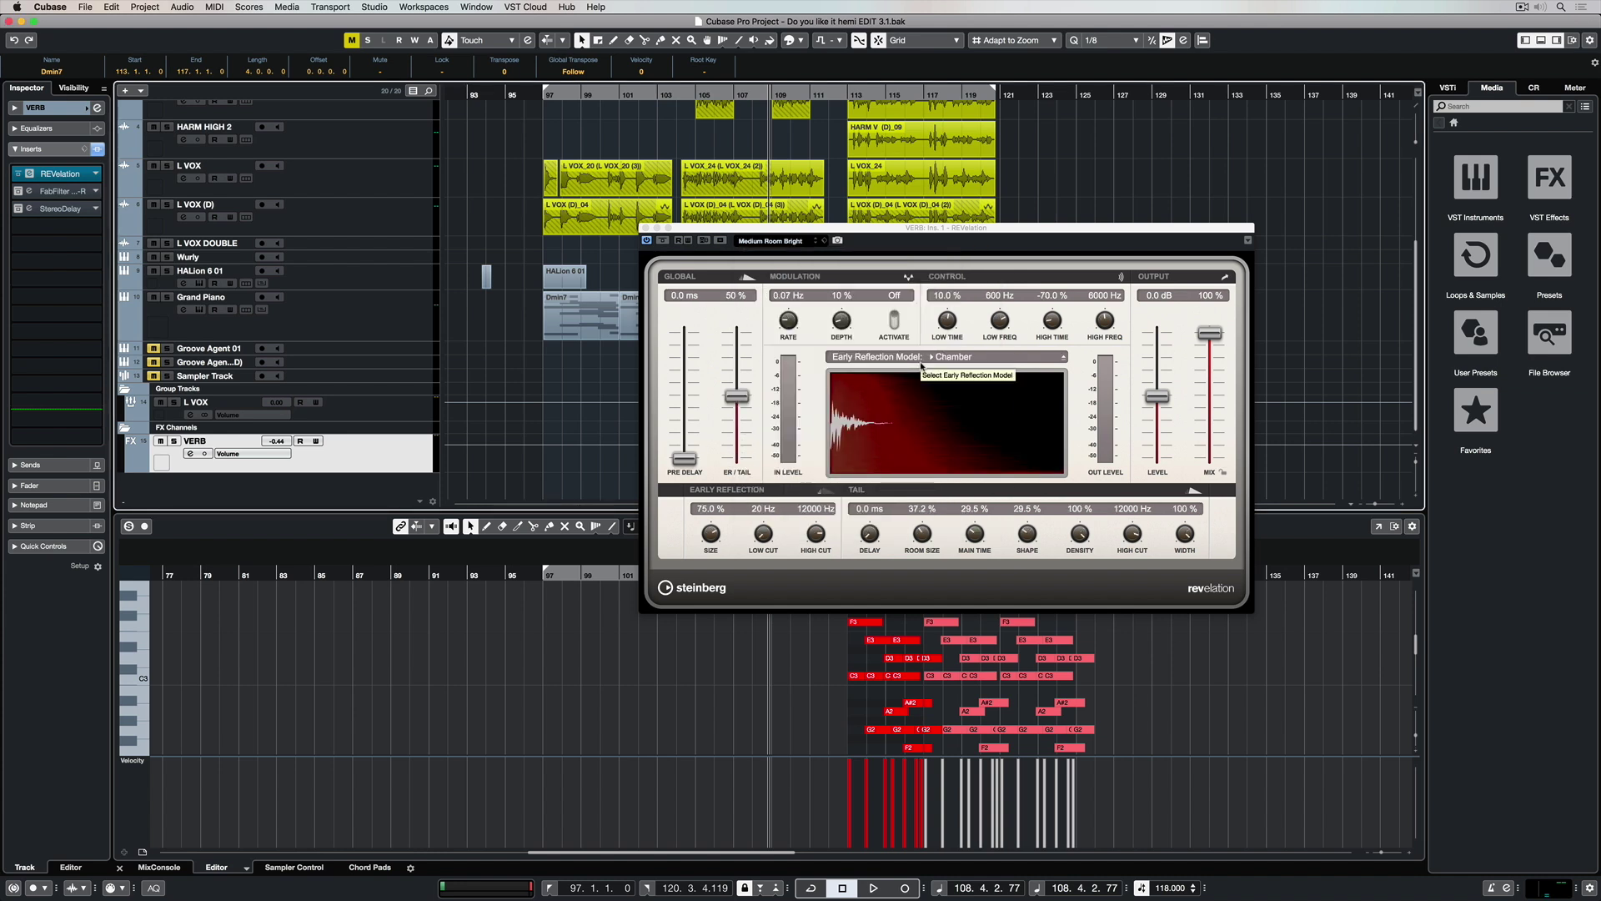
key(space)
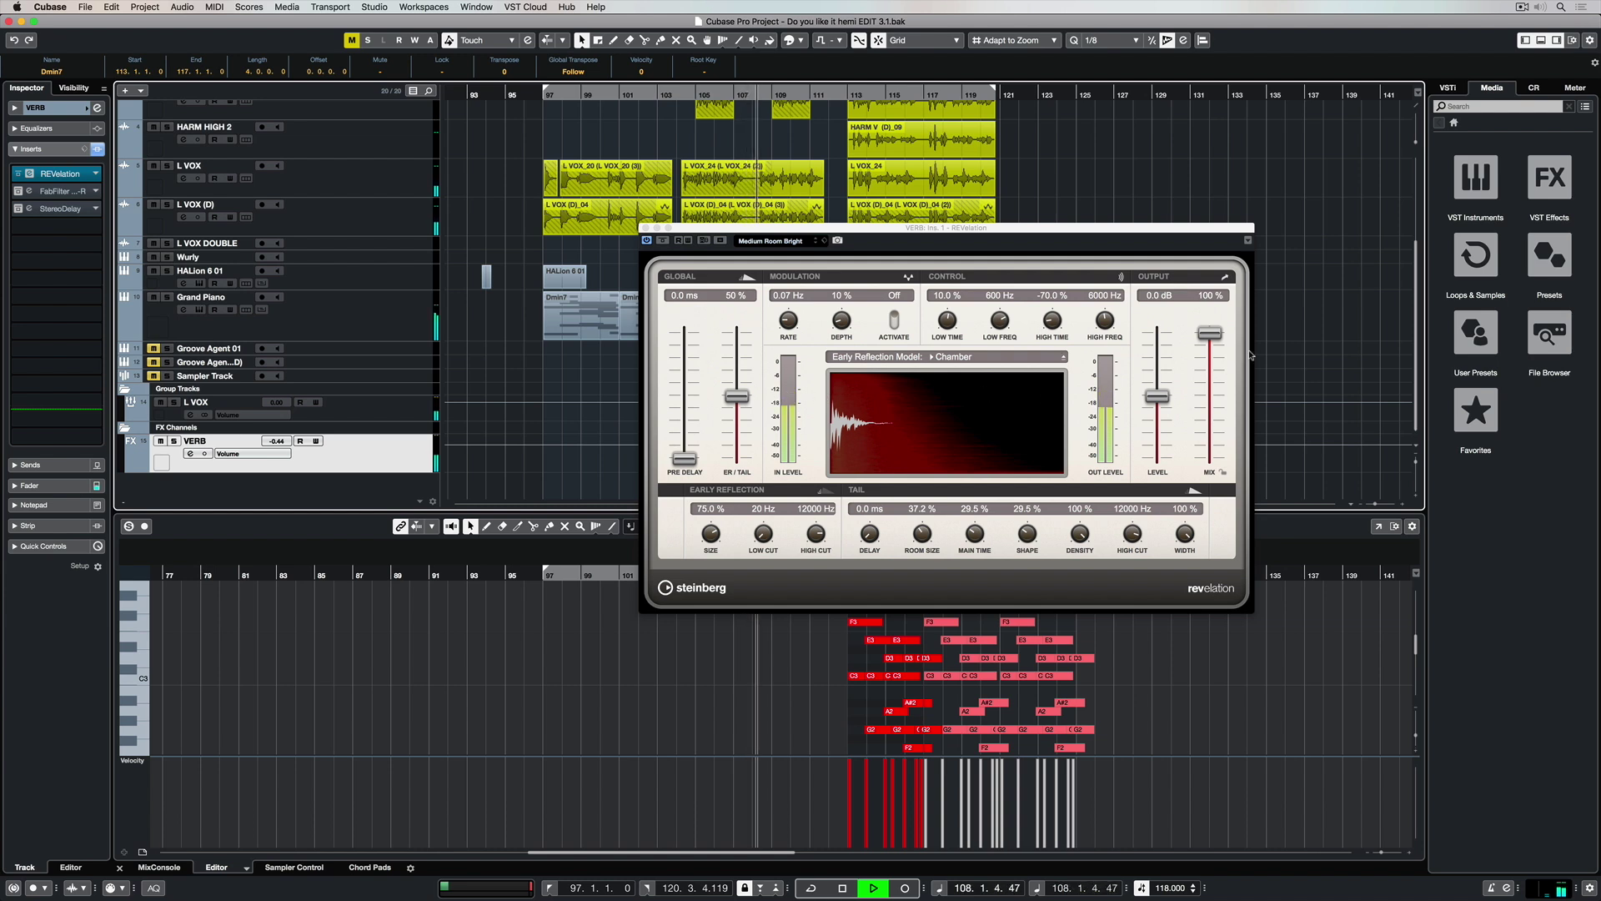
mouse_move(1210, 333)
mouse_down()
mouse_move(1212, 413)
mouse_move(1196, 342)
mouse_up()
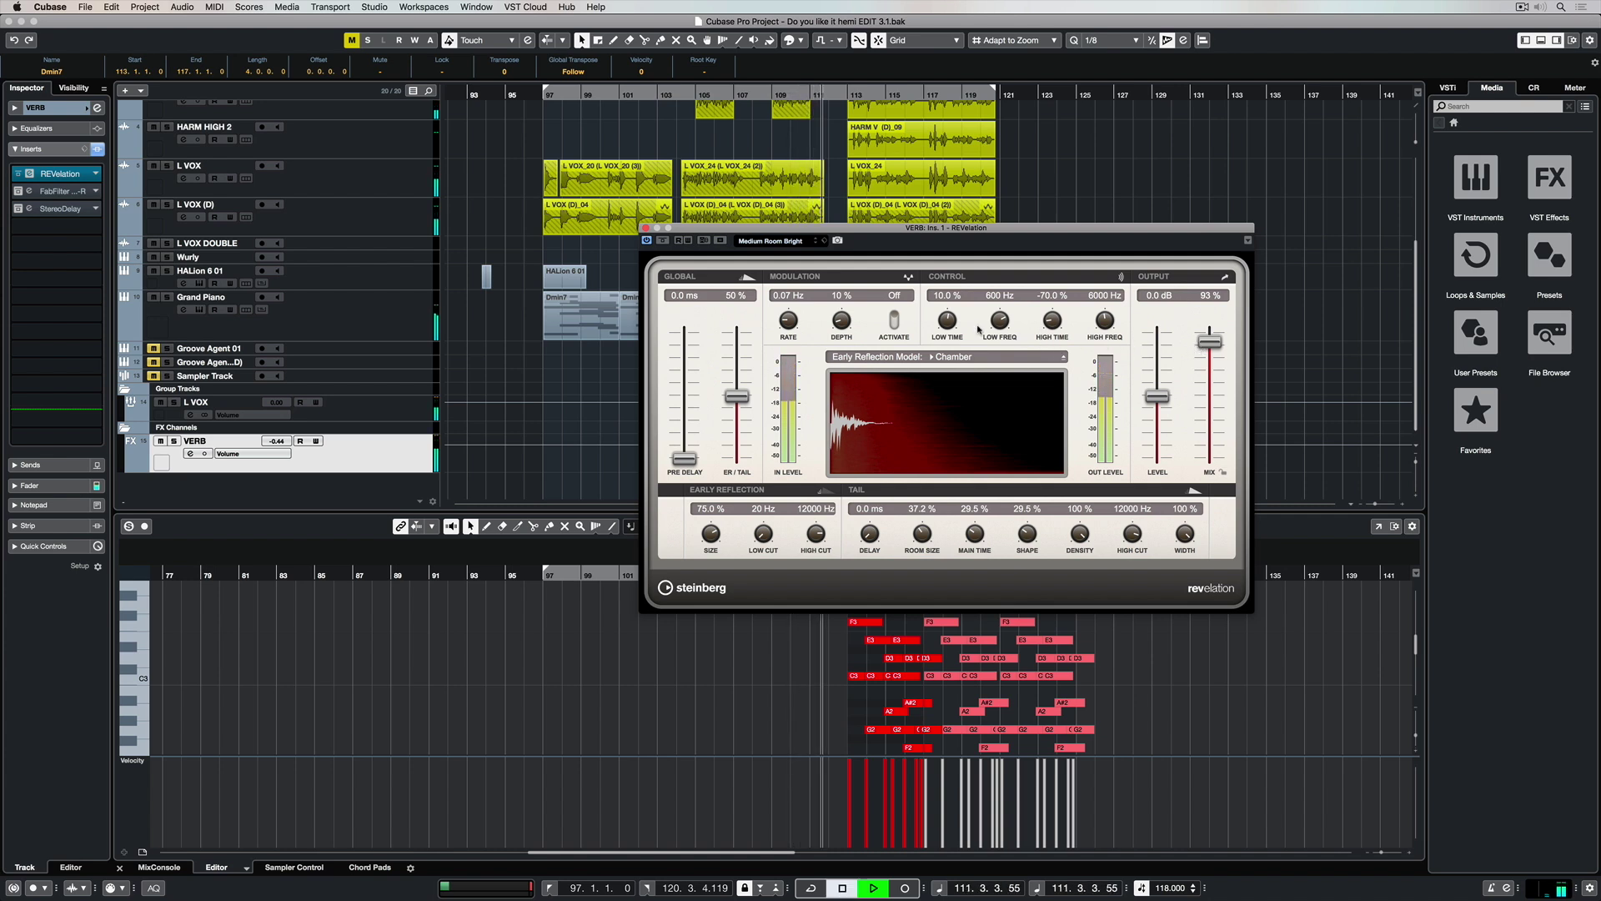
key(space)
Browse the REVelation preset list from end to beginning and close it without choosing another preset
click(775, 241)
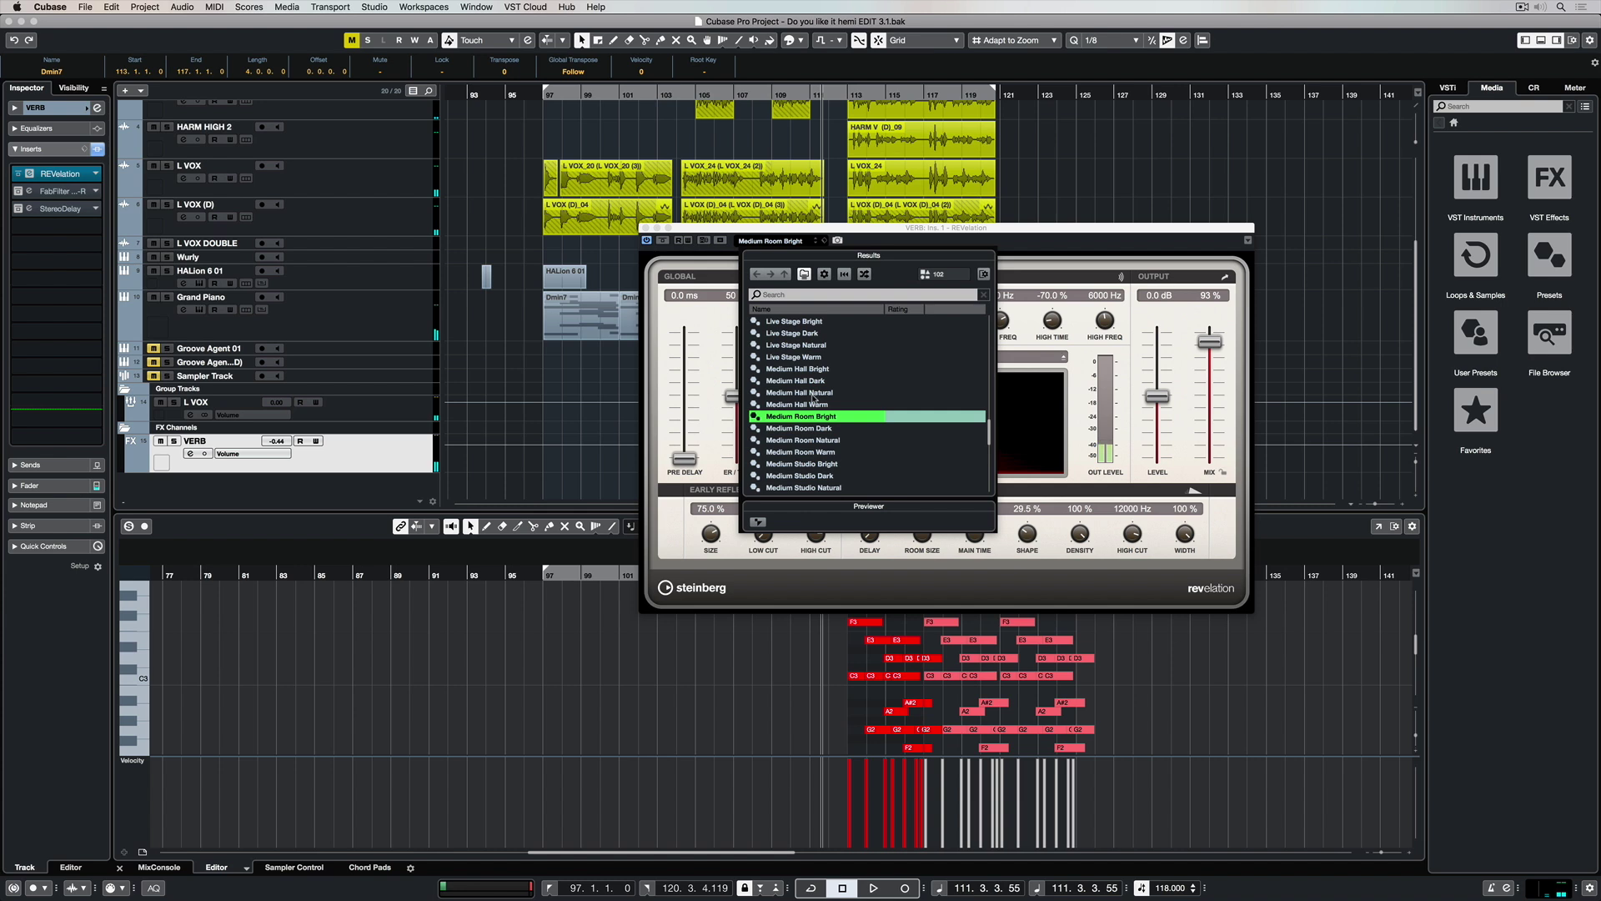
scroll(814, 397, down, 8)
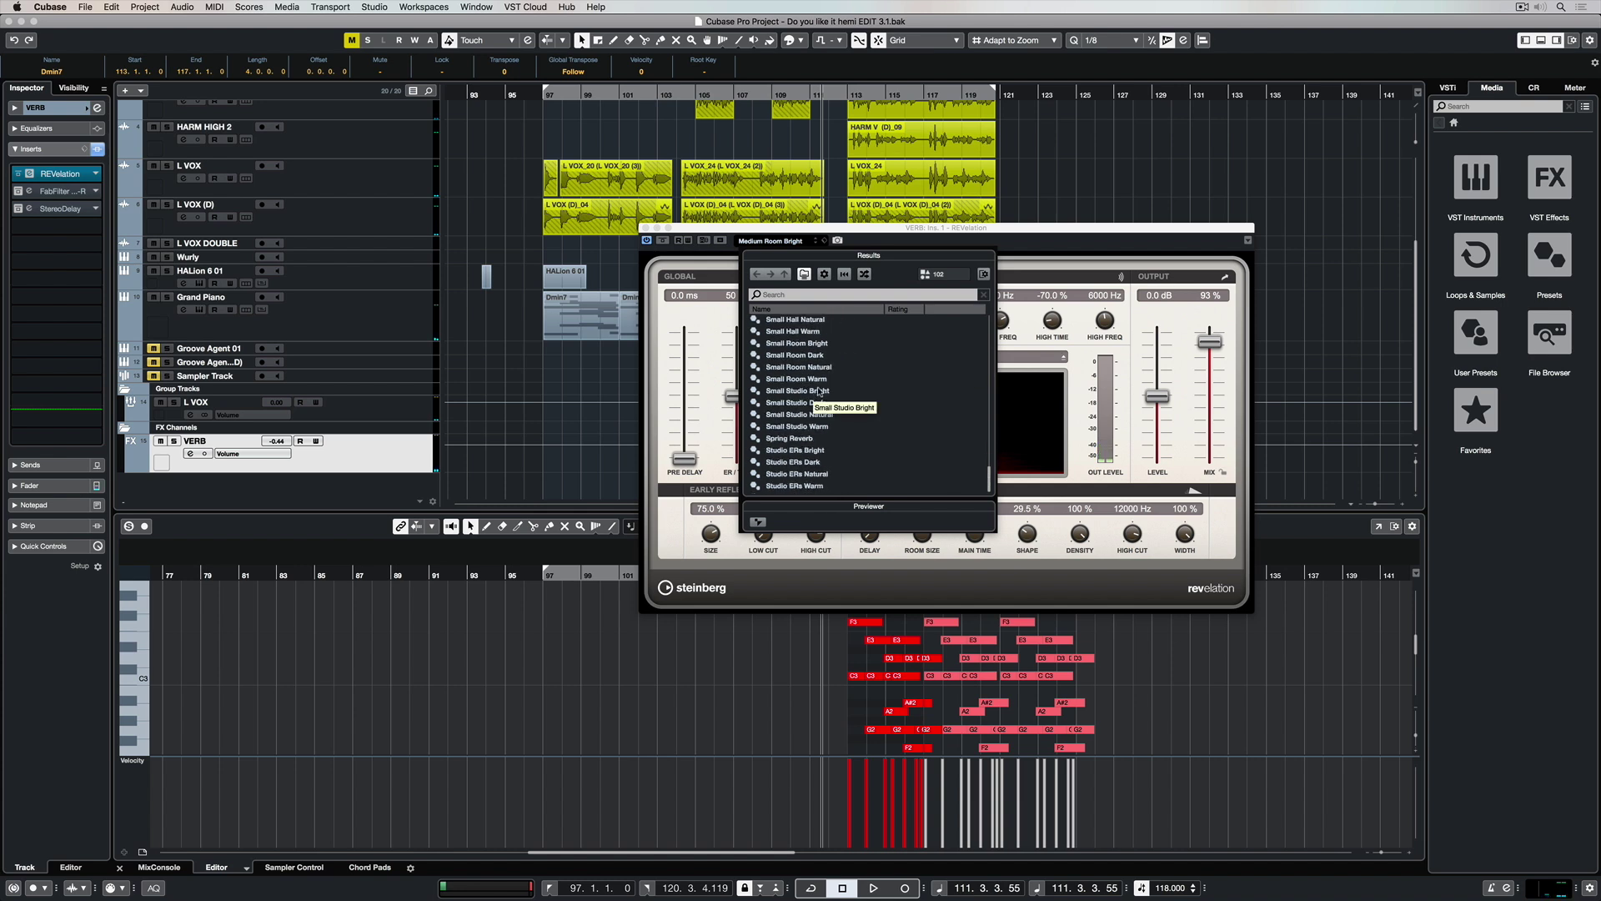
scroll(815, 399, up, 10)
scroll(819, 380, up, 5)
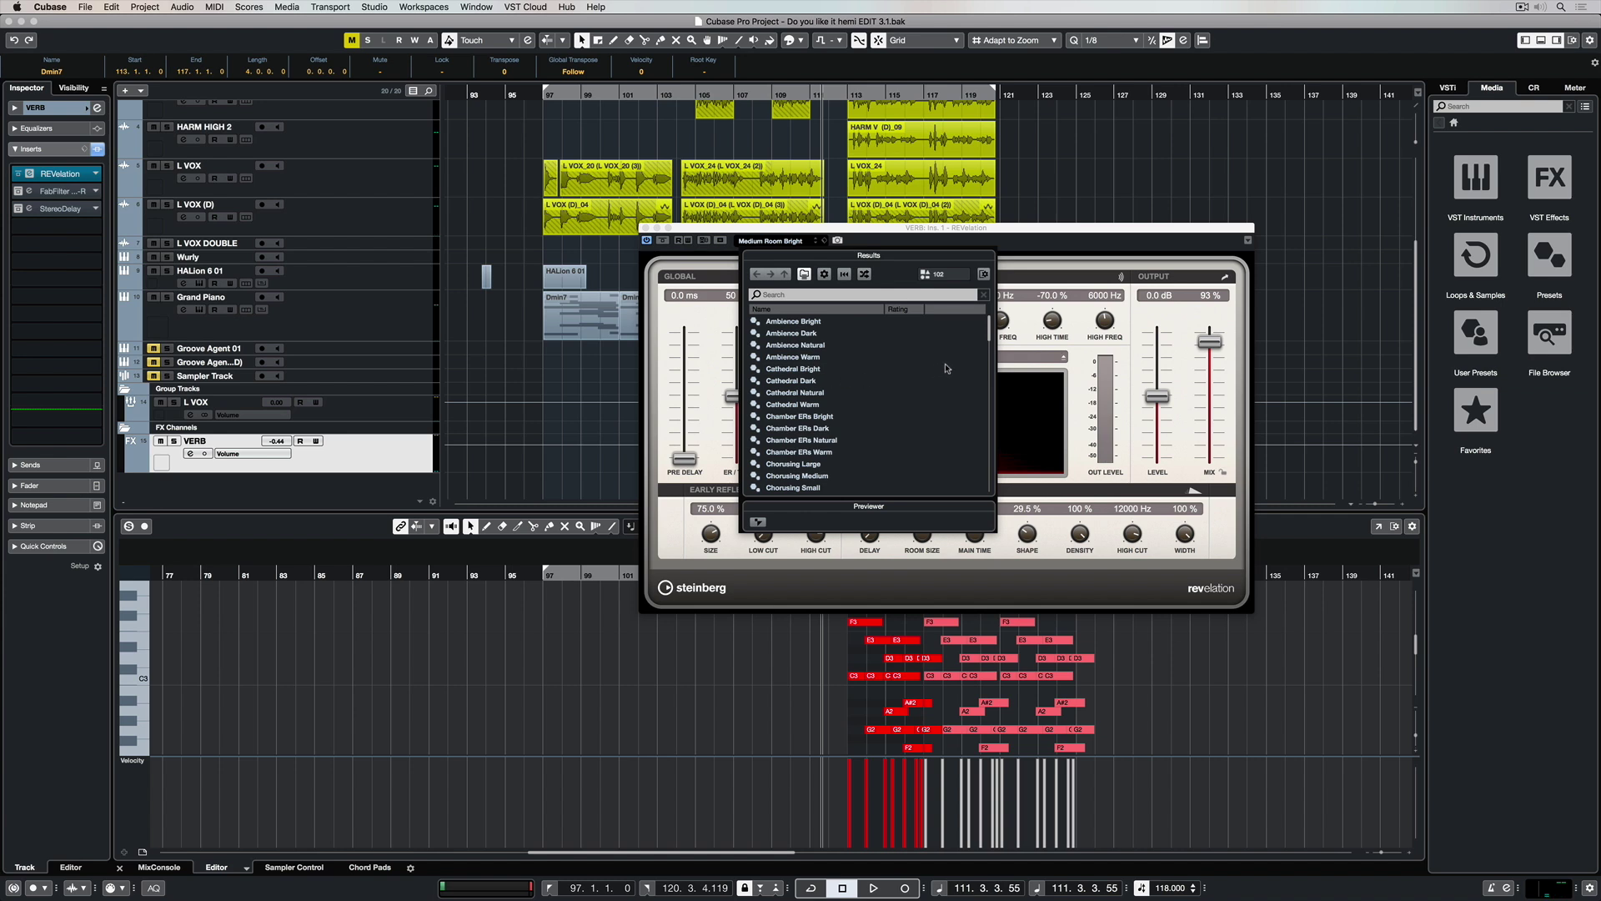
click(1077, 355)
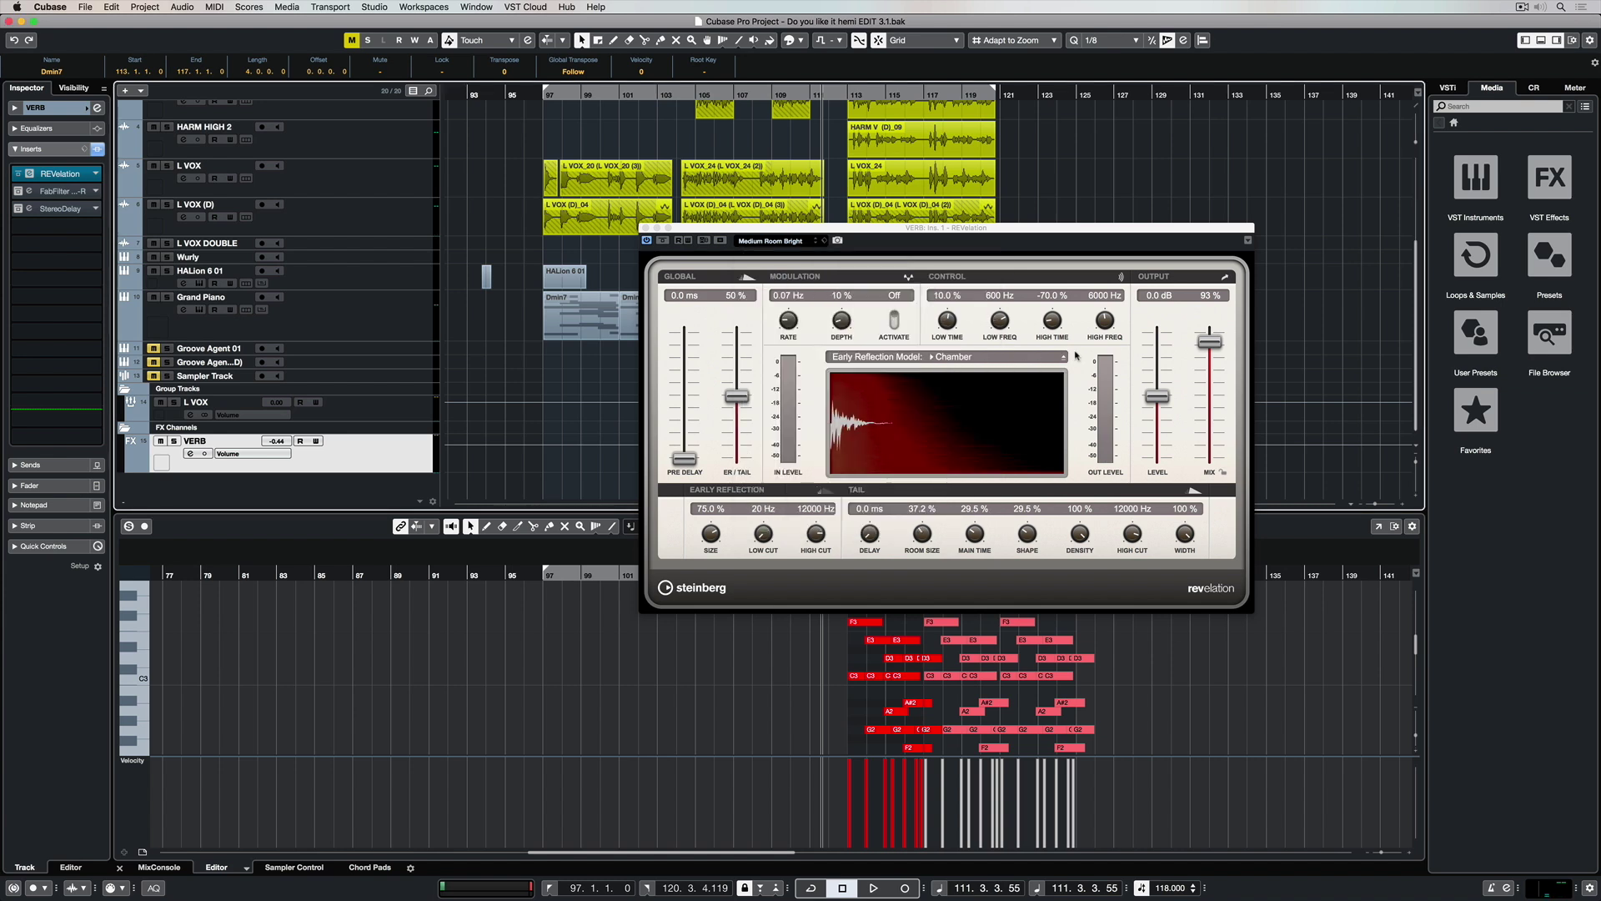